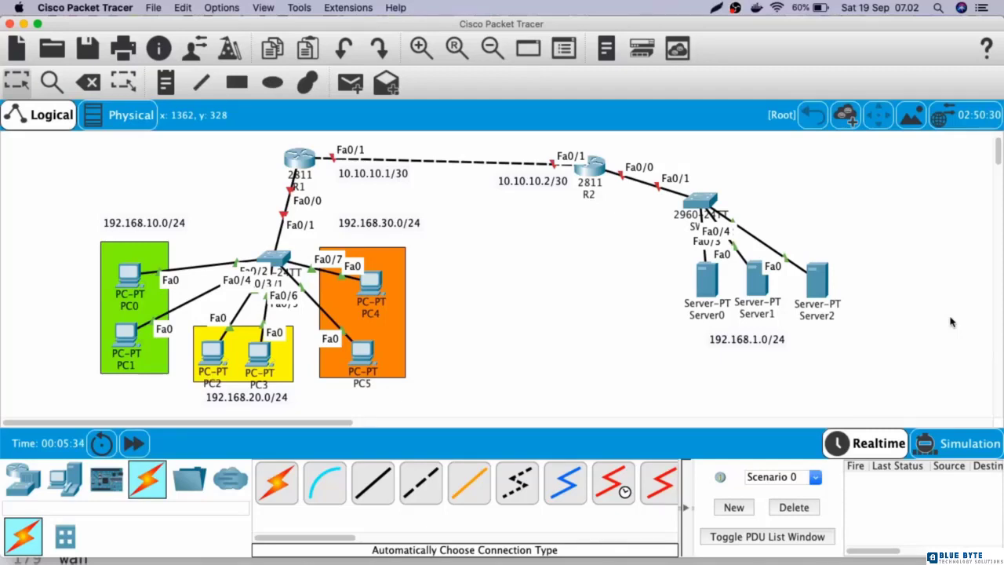
Select the PCs and servers, then open SW1's CLI in global configuration mode
left_click_drag(57, 251, 379, 392)
left_click_drag(644, 256, 830, 314)
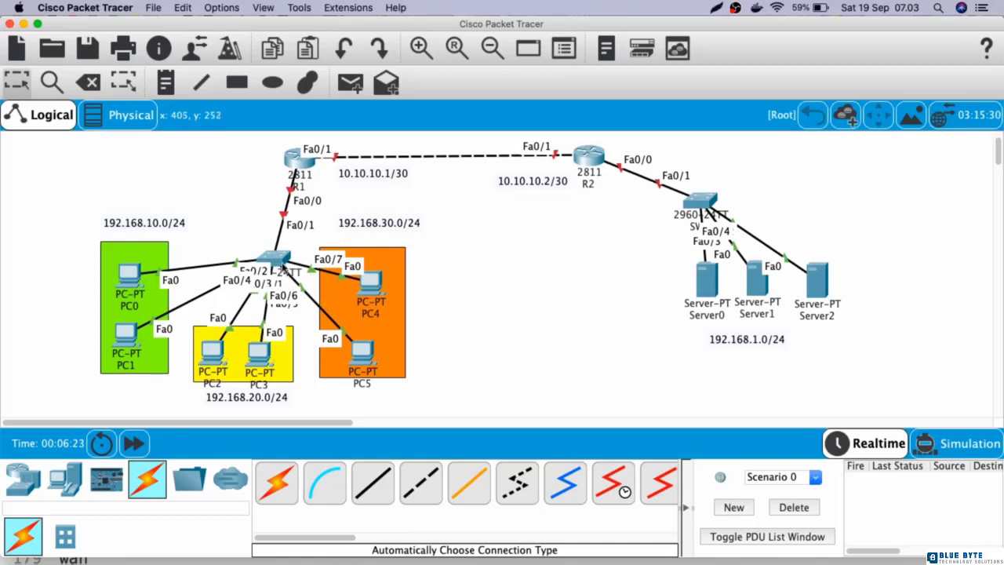
left_click(278, 261)
left_click(519, 117)
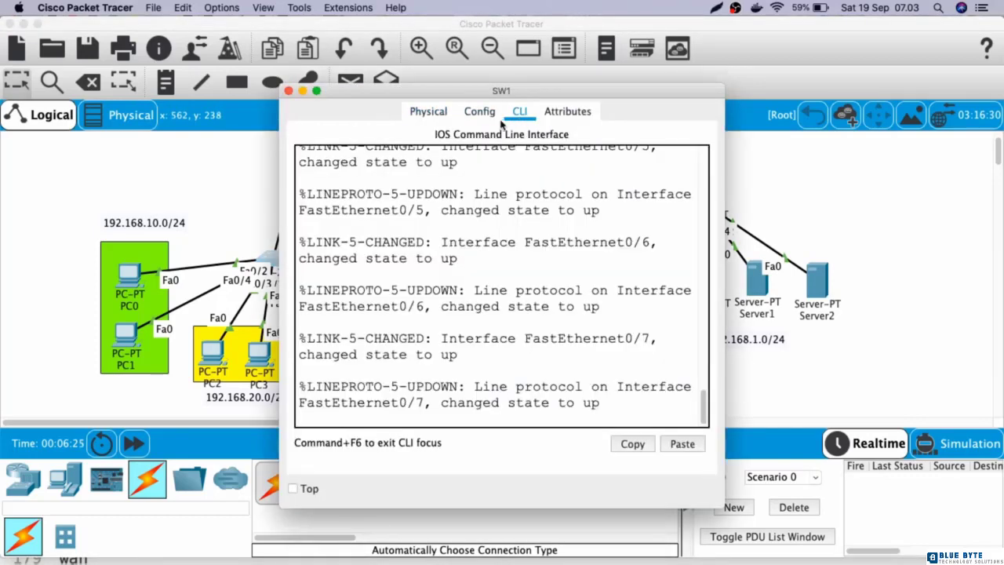
left_click_drag(442, 91, 595, 73)
key("Return")
key("Return")
key("Return")
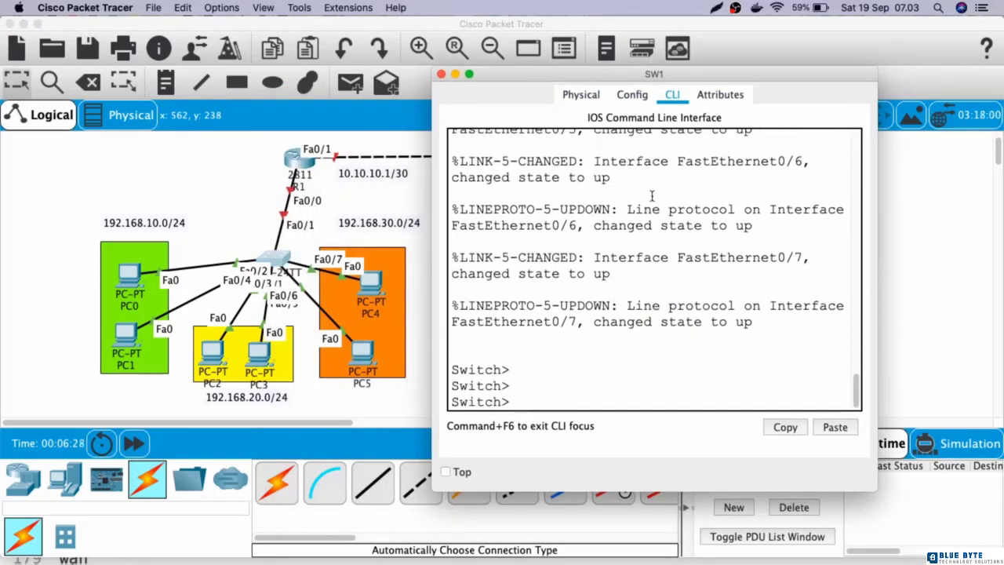
type("en")
key("Return")
type("conf t")
key("Return")
key("Return")
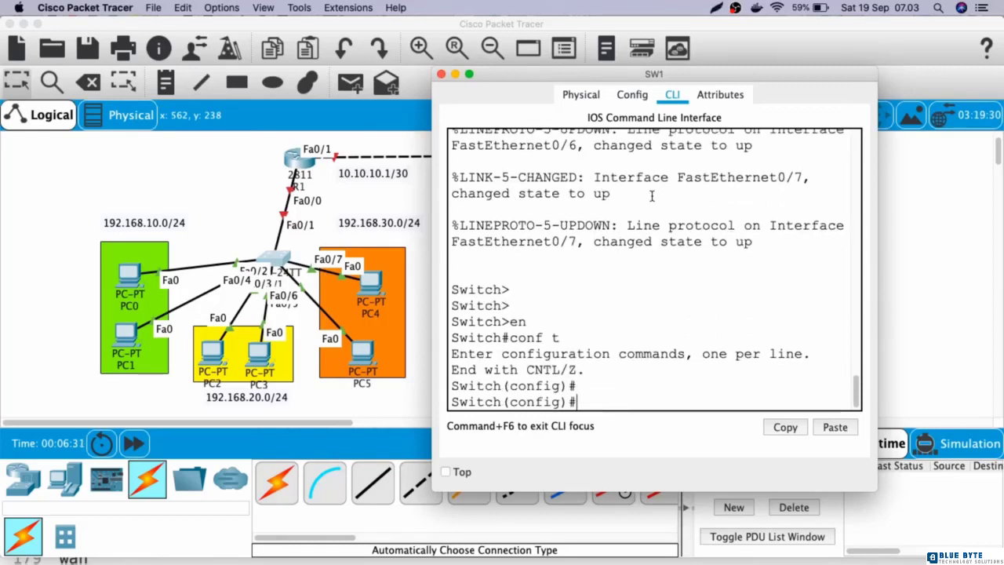
Create VLANs 10, 20 and 30 on SW1, then exit VLAN configuration
type("vlan 10")
key("Return")
type("vlan 2")
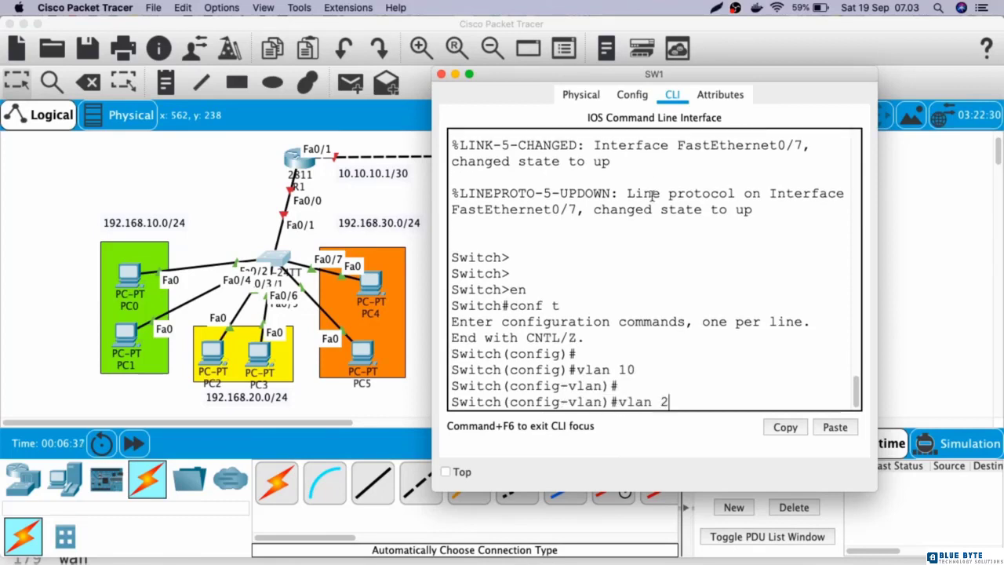
type("0")
key("Return")
type("vlan)#vlan 3")
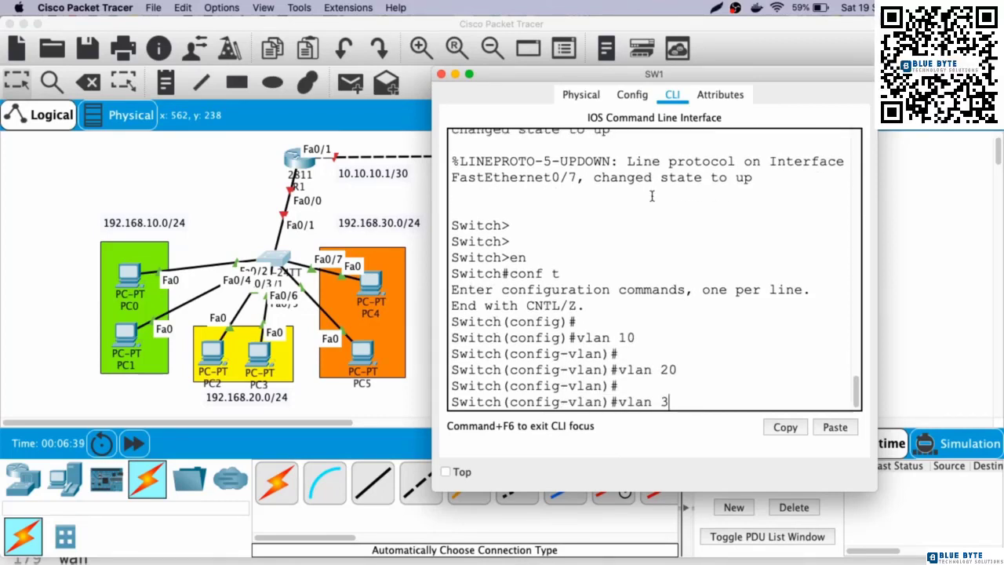
type("0")
key("Return")
key("Return")
type("exit")
key("Return")
key("Return")
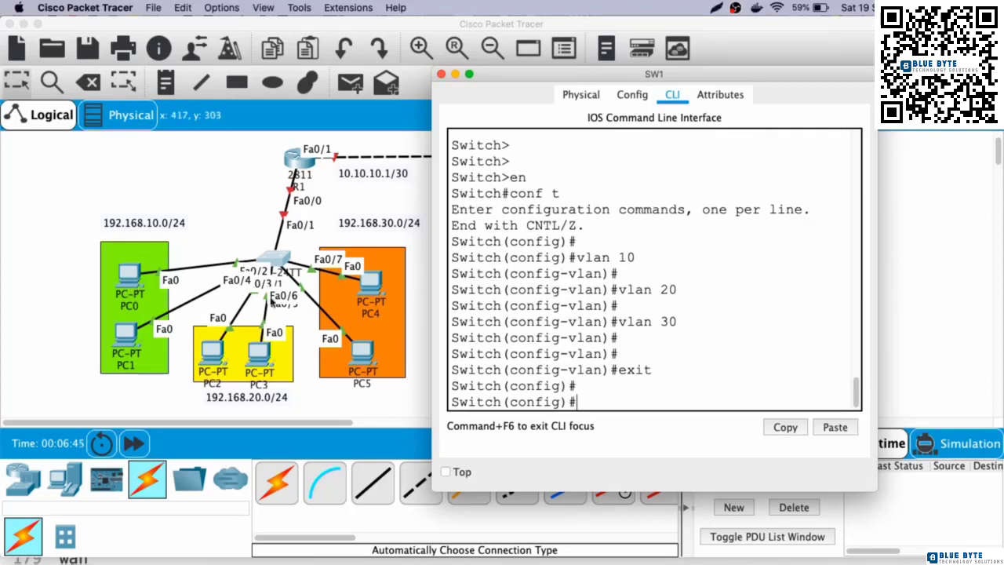
Move PC0 and PC1 out of the green 192.168.10.0/24 area and select the area
left_click(131, 287)
mouse_move(131, 288)
left_mouse_down()
mouse_move(190, 168)
mouse_move(132, 270)
left_mouse_up()
mouse_move(126, 334)
left_mouse_down()
mouse_move(190, 172)
mouse_move(218, 161)
mouse_move(123, 319)
left_mouse_up()
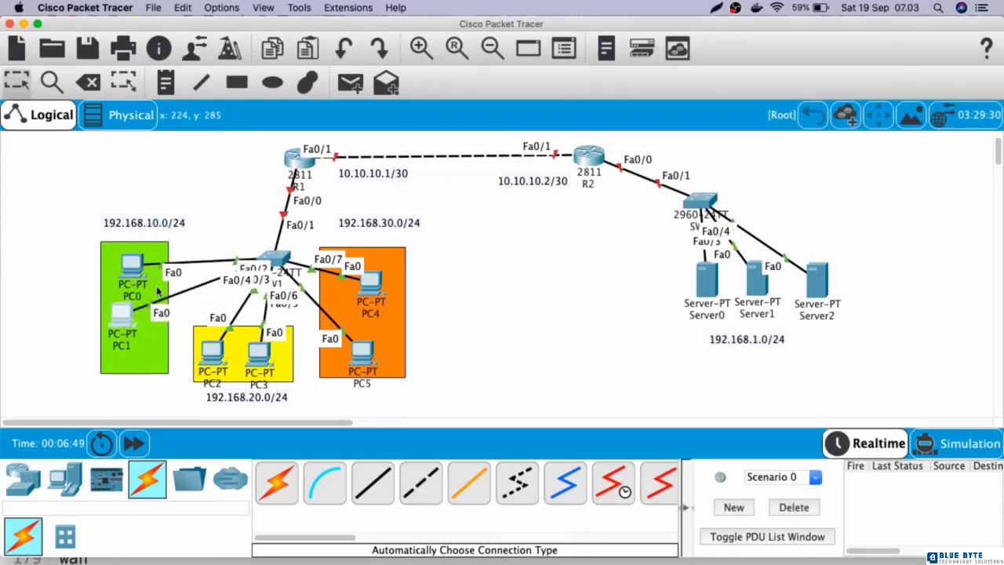
left_click_drag(144, 196, 160, 289)
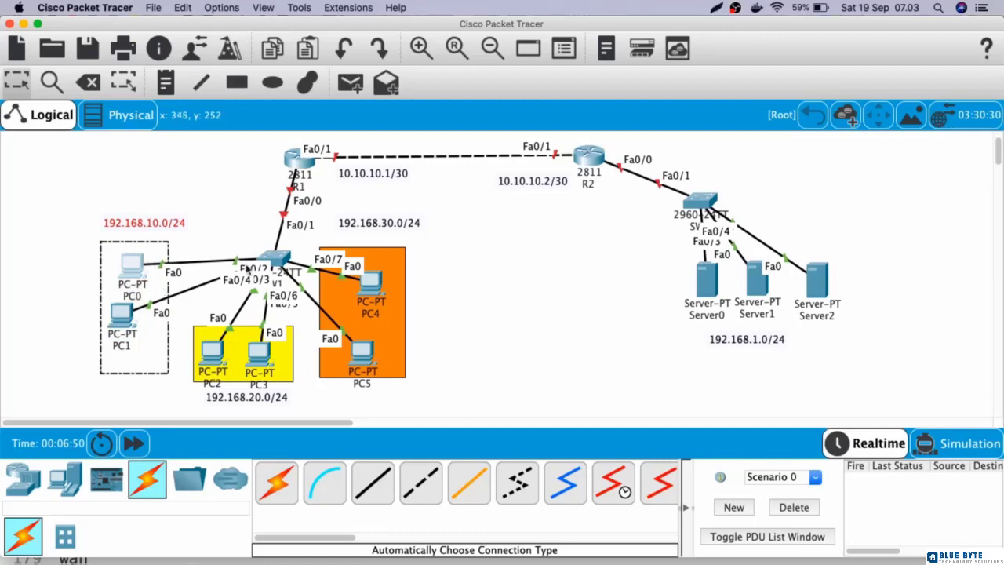
Set SW1 ports Fa0/2–3 to switchport access mode on VLAN 10
left_click(276, 259)
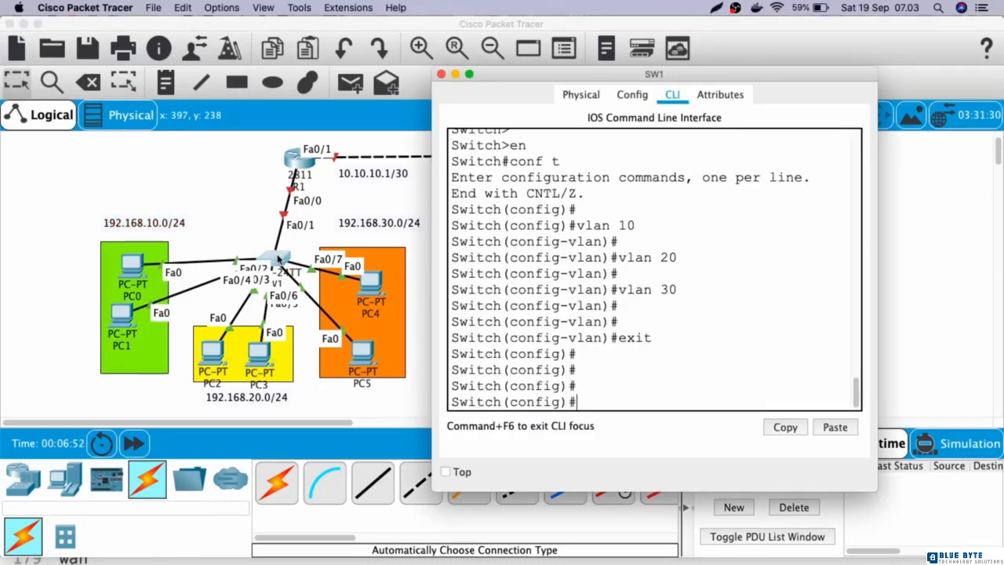
type("int range fa0/2-3")
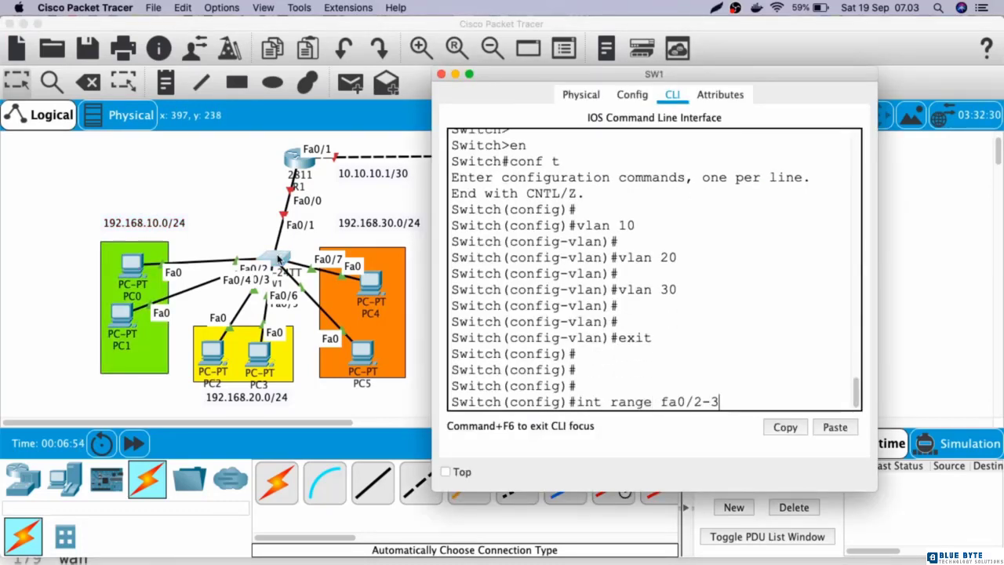
key("Return")
key("Return")
type("sw mod acc")
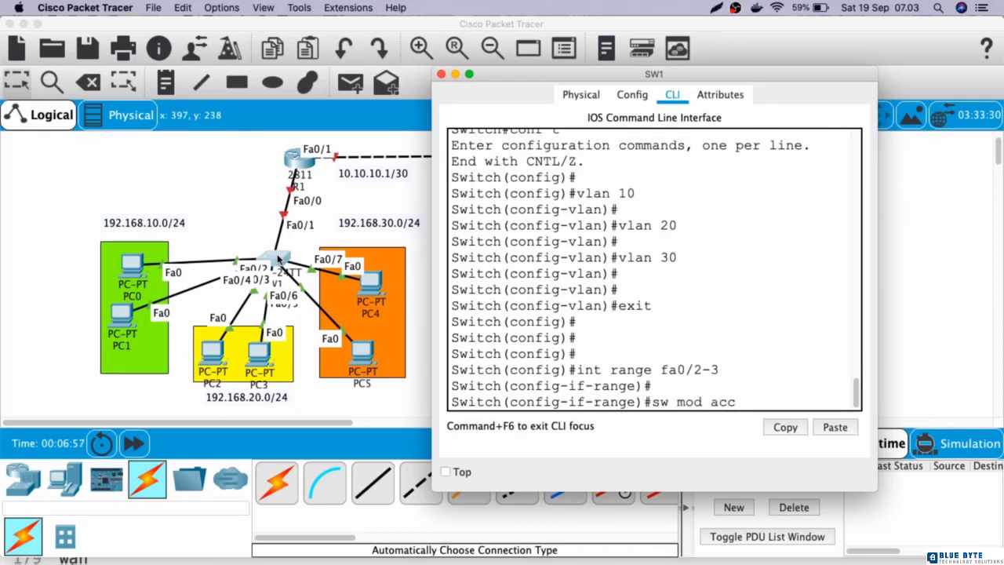
key("Return")
type("sw acc")
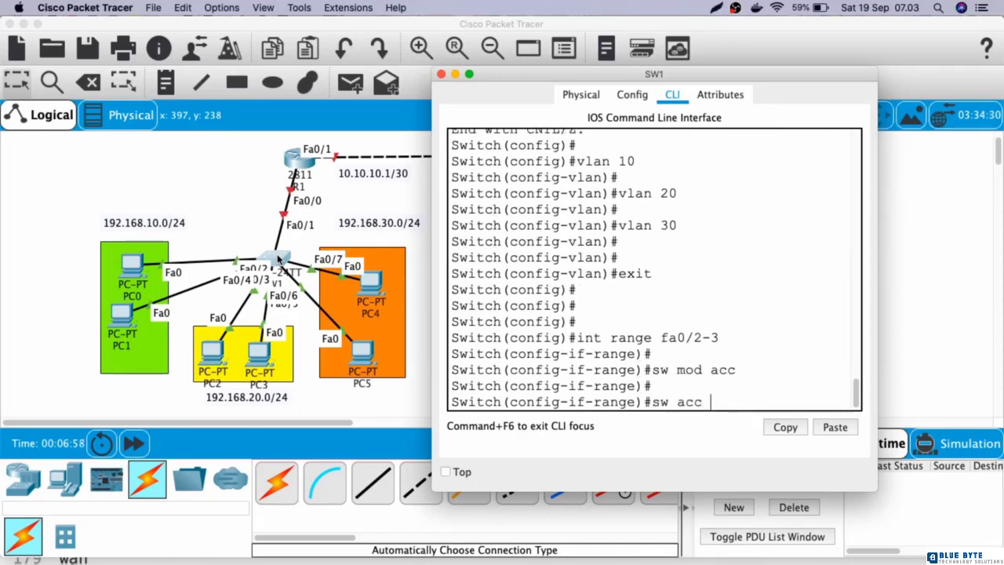
type(" vlan 10")
key("Return")
key("Return")
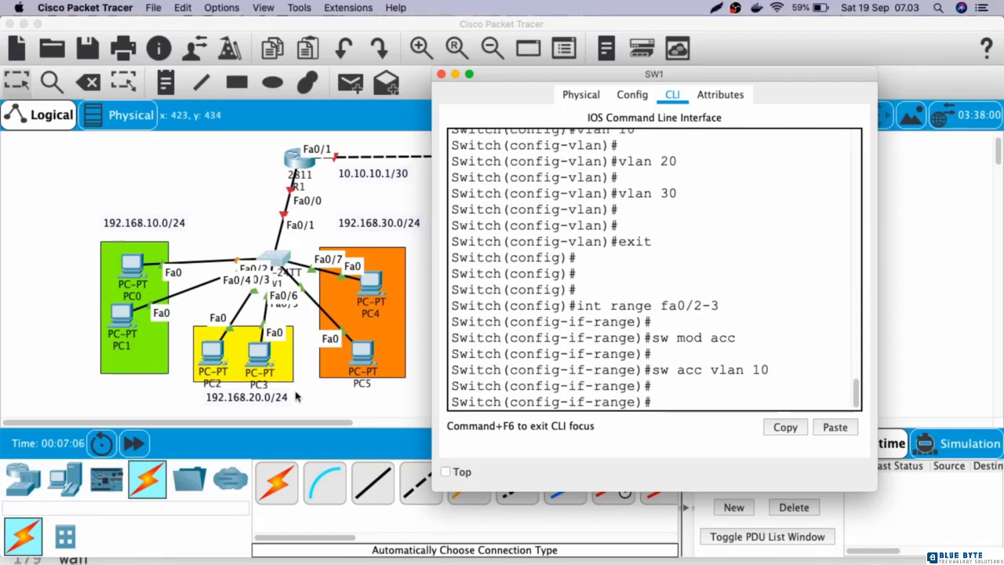
left_click(301, 400)
left_click(222, 345)
Move PC2 out of the yellow 192.168.20.0/24 area and select the area
left_click(222, 347)
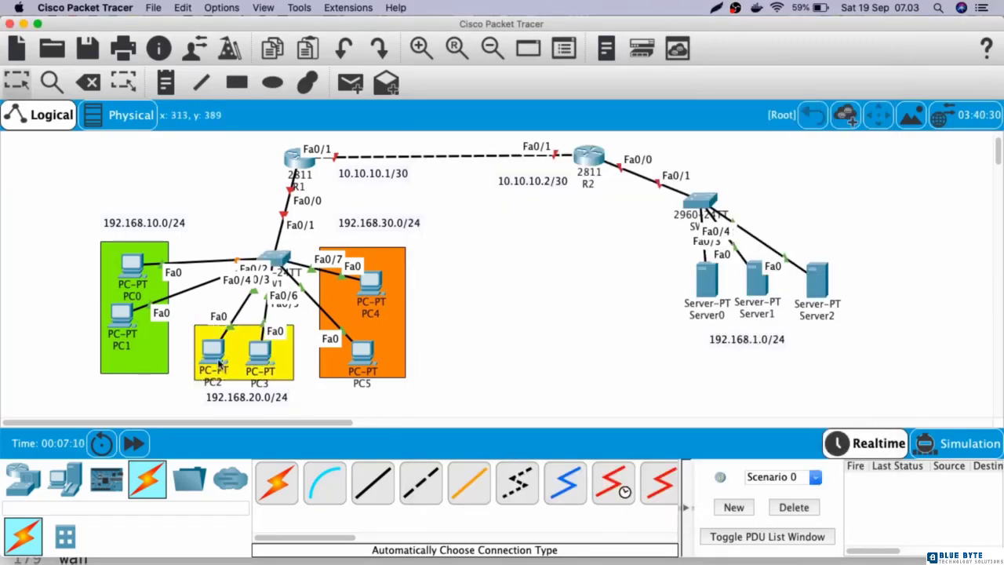
left_click_drag(220, 352, 272, 319)
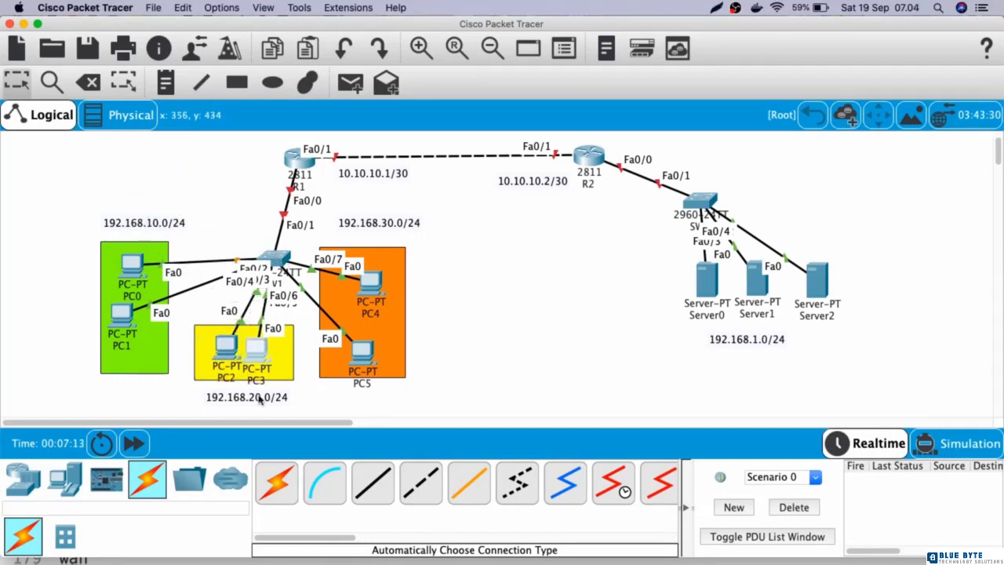
left_click_drag(303, 415, 239, 335)
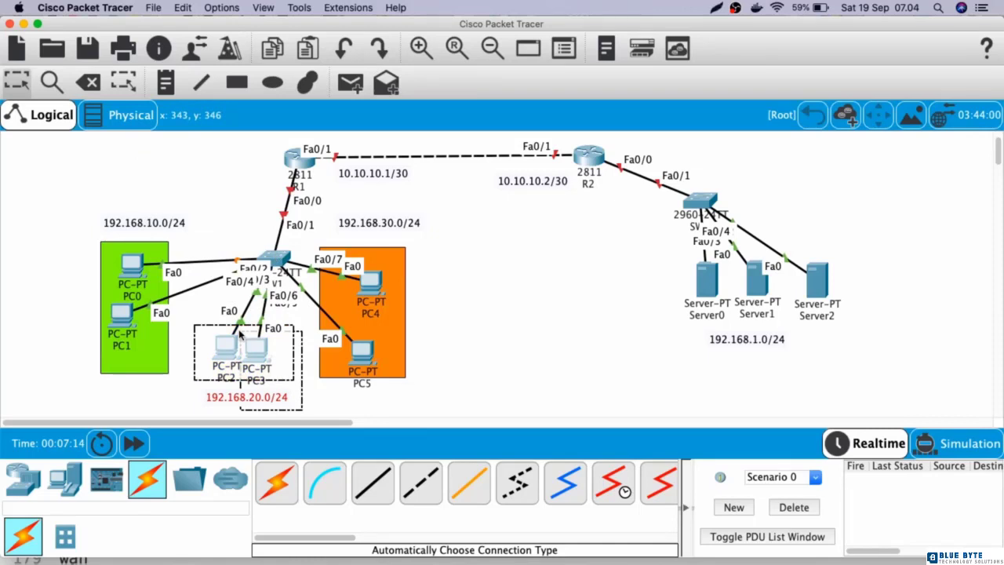
Set SW1 ports Fa0/4–5 to switchport access mode on VLAN 20
left_click(278, 261)
key("Return")
key("Return")
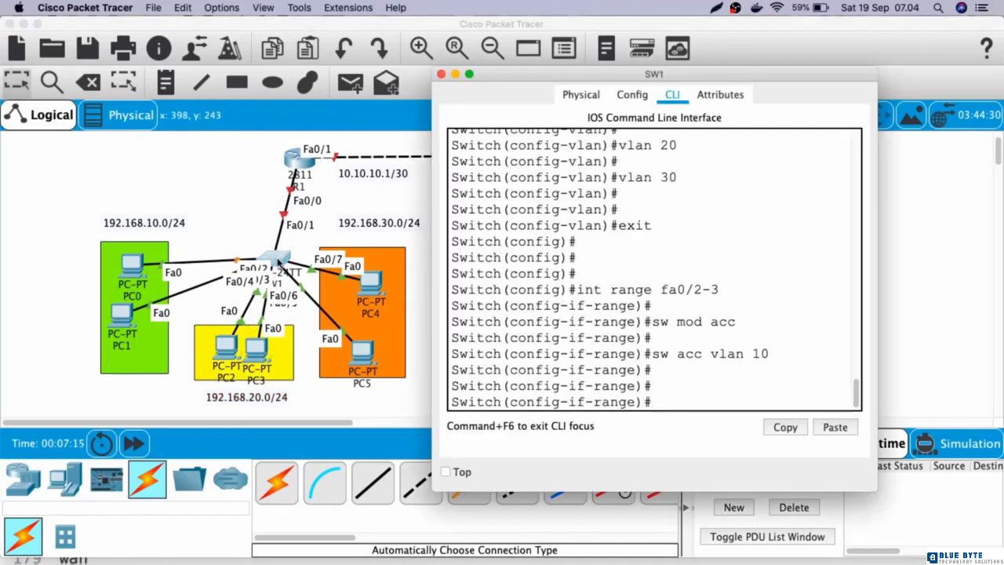
type("int rang fa")
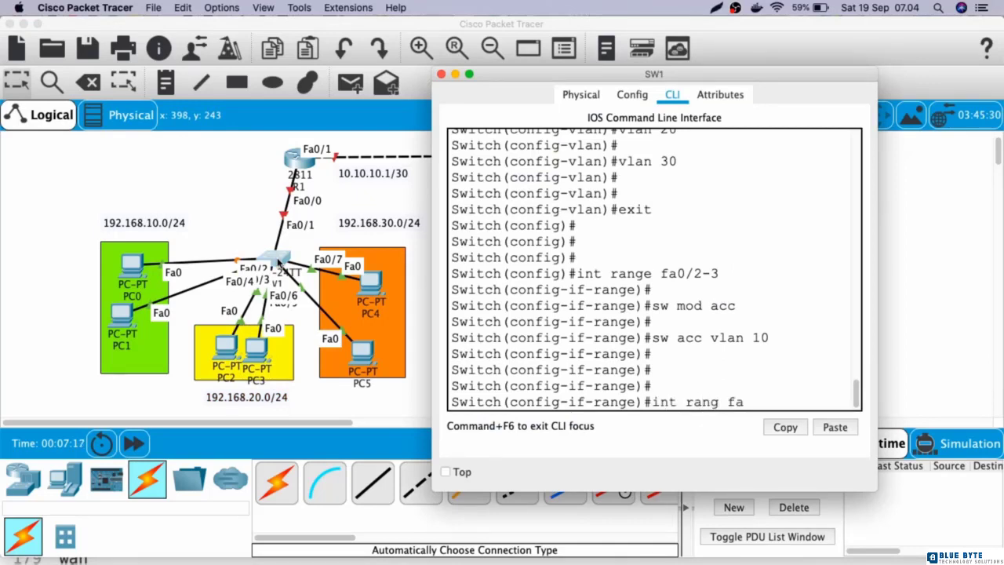
type("0/4-5")
key("Return")
key("Return")
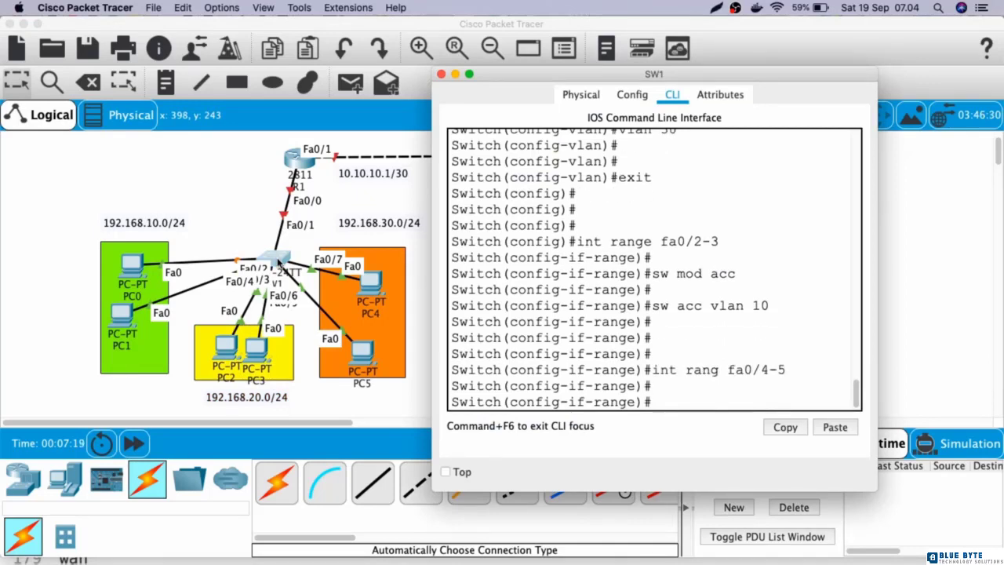
type("sw mod acc")
key("Return")
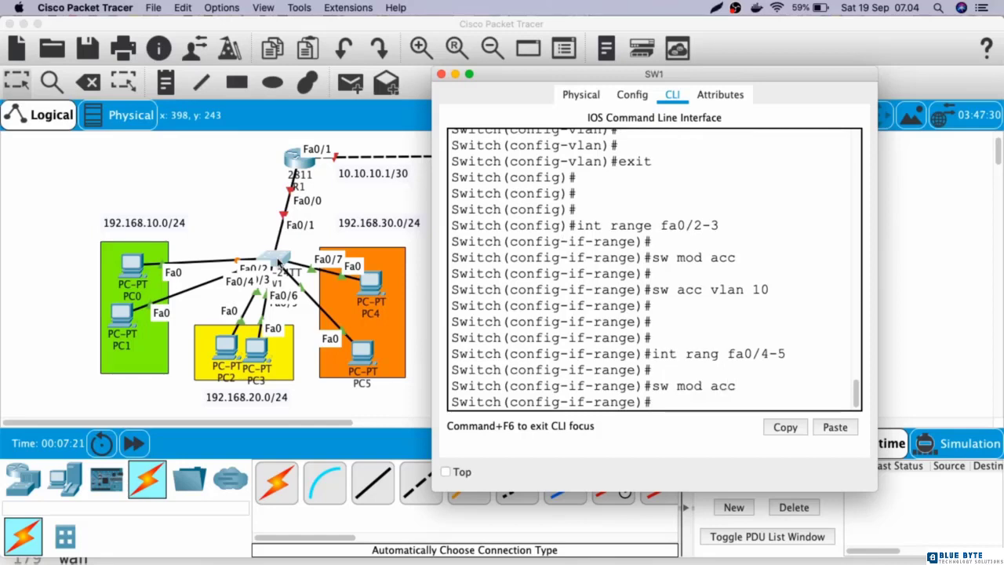
type("sw acc vlan 20")
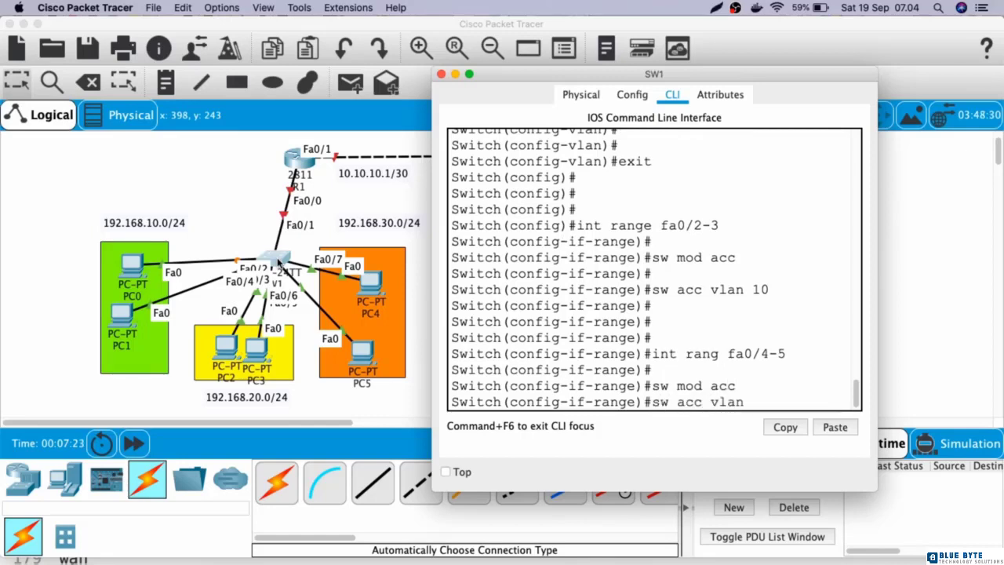
key("Return")
key("Return")
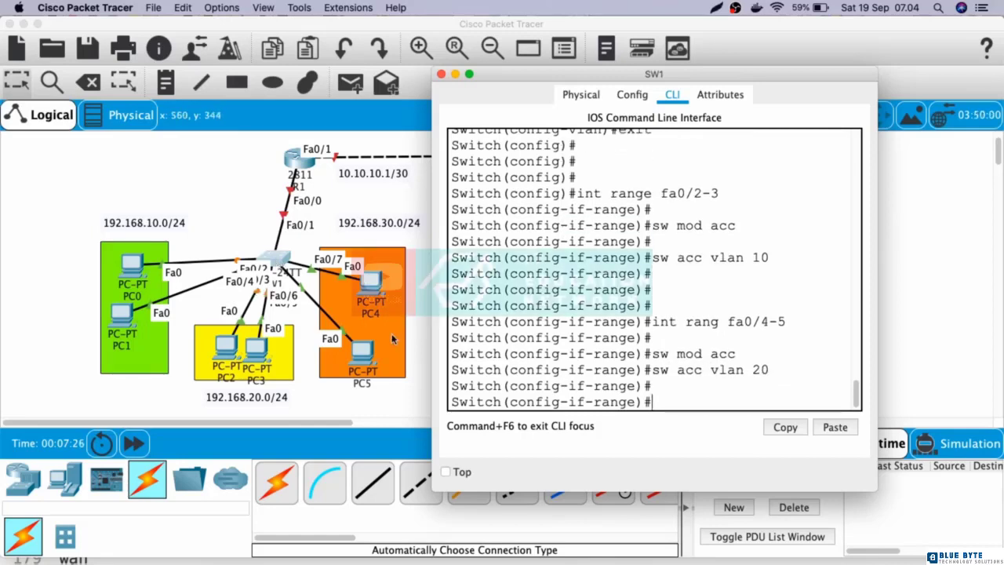
left_click_drag(395, 393, 408, 259)
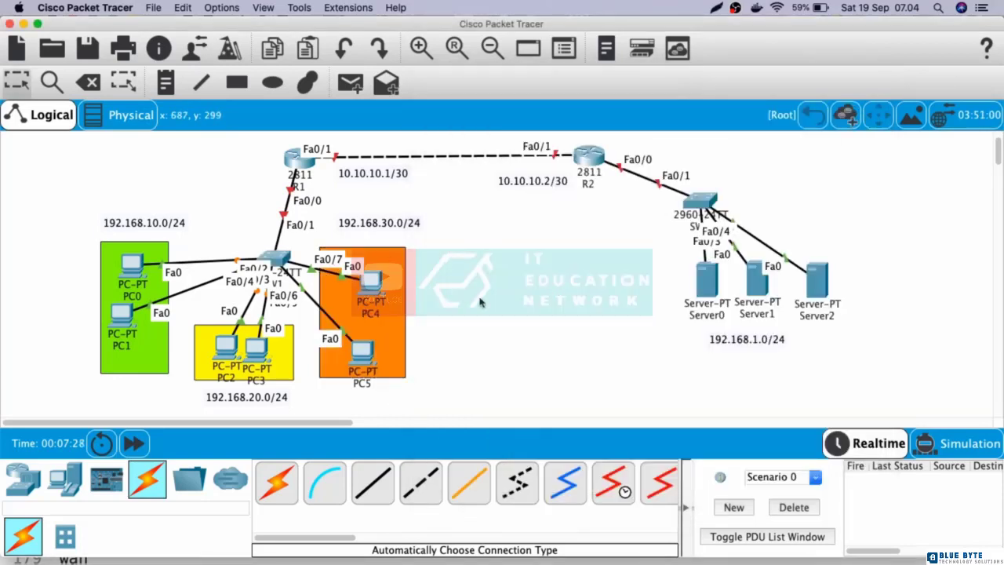
Move PC4 and PC5 out of the orange 192.168.30.0/24 area and select them with it
mouse_move(362, 351)
left_mouse_down()
mouse_move(125, 166)
mouse_move(217, 155)
mouse_move(390, 357)
mouse_move(377, 353)
left_mouse_up()
mouse_move(371, 281)
left_mouse_down()
mouse_move(400, 224)
mouse_move(432, 214)
mouse_move(380, 294)
left_mouse_up()
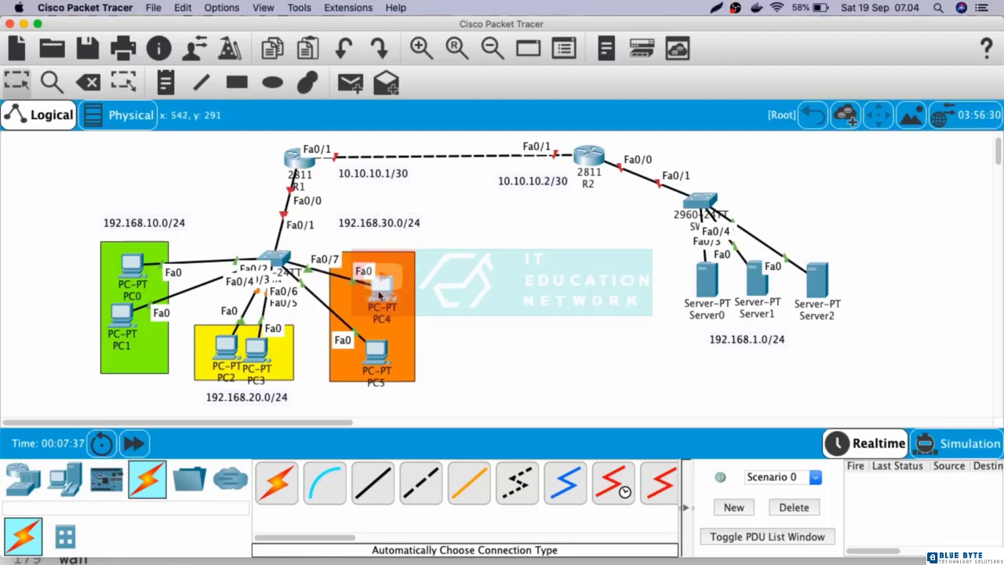
left_click_drag(455, 338, 350, 289)
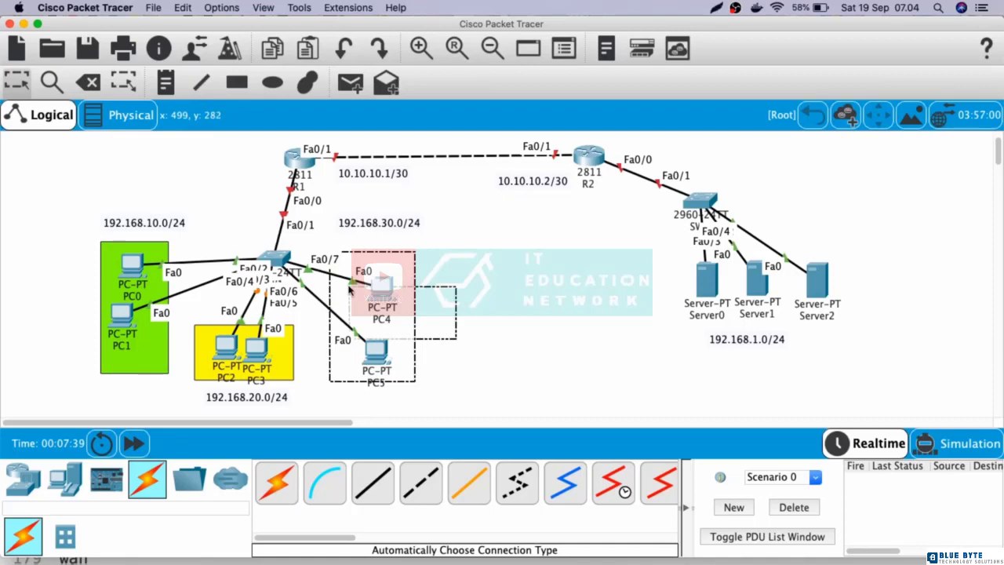
left_click_drag(350, 288, 350, 287)
Set SW1 ports Fa0/6–7 to switchport access mode on VLAN 30
double_click(282, 259)
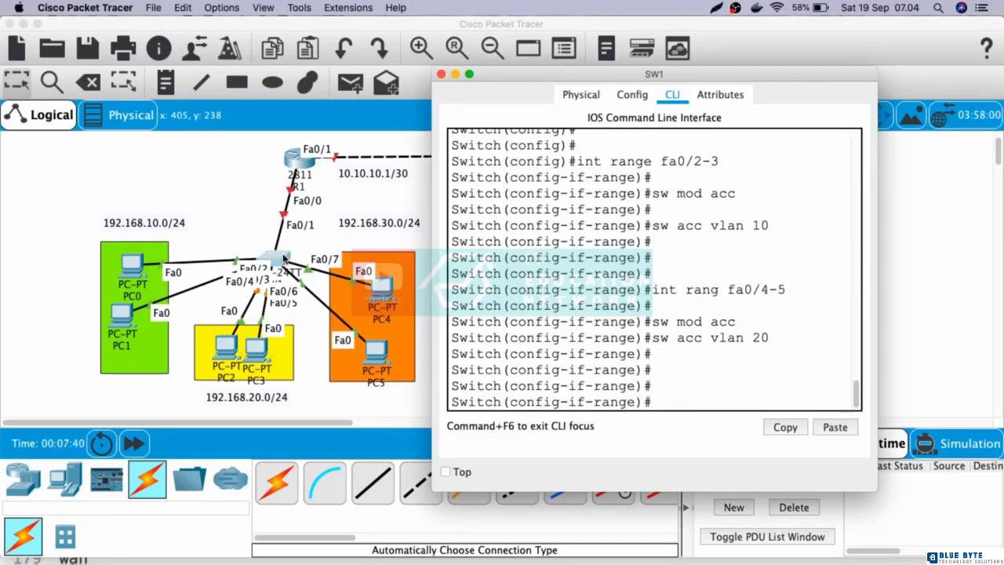
type("int rang fa0")
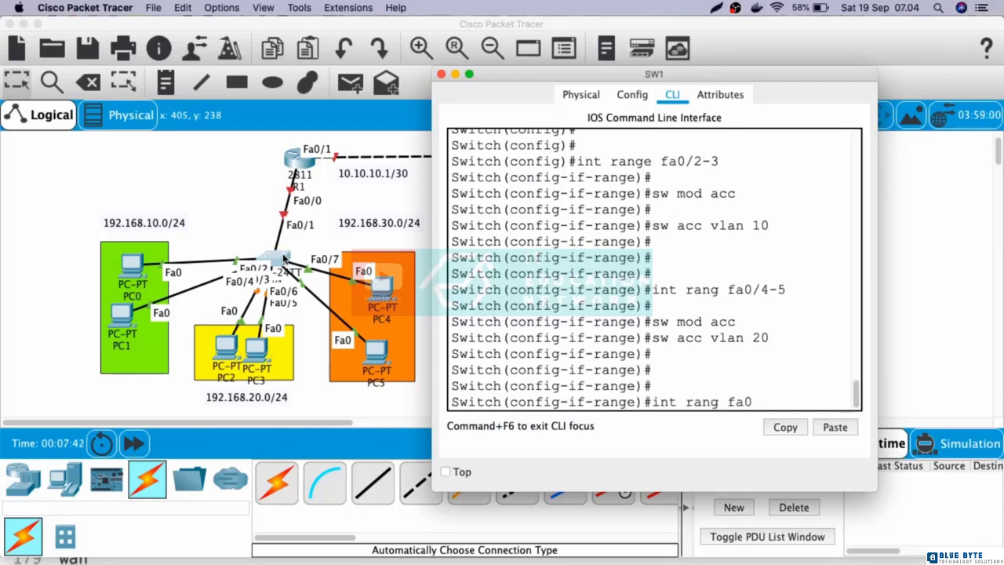
type("/6-7")
key("Return")
key("Return")
type("sw")
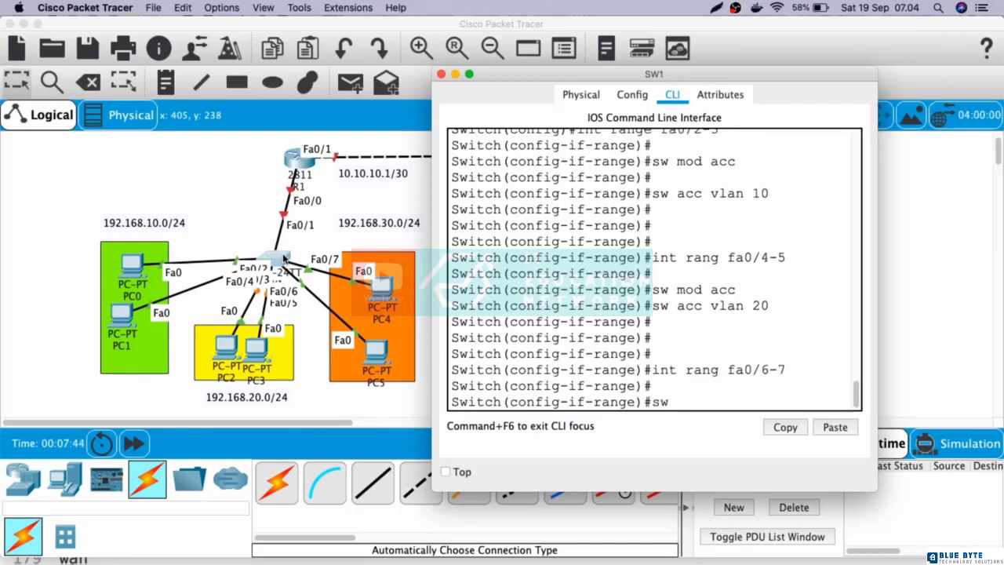
type(" mod acc")
key("Return")
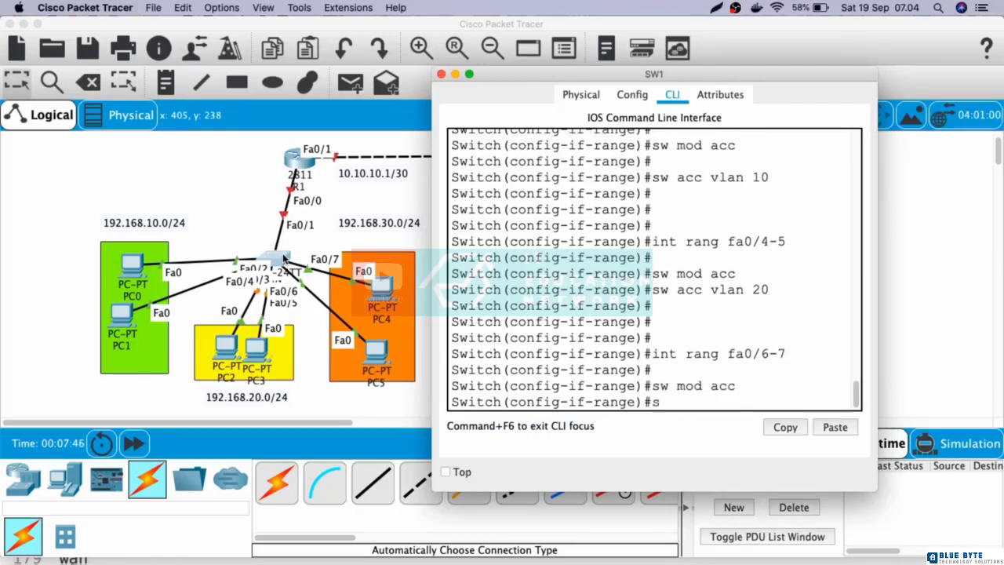
type("sw acc vlan 30")
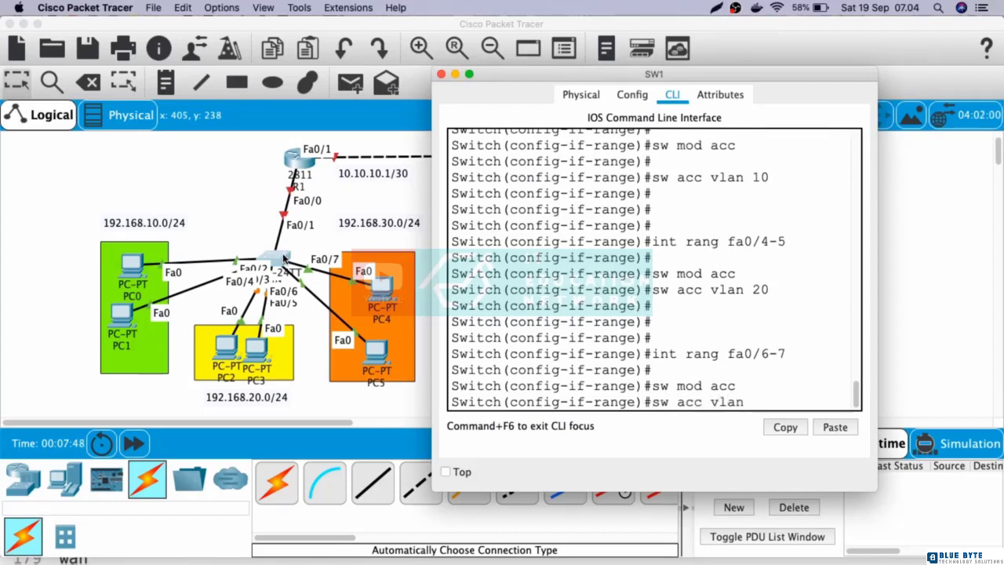
key("Return")
key("Return")
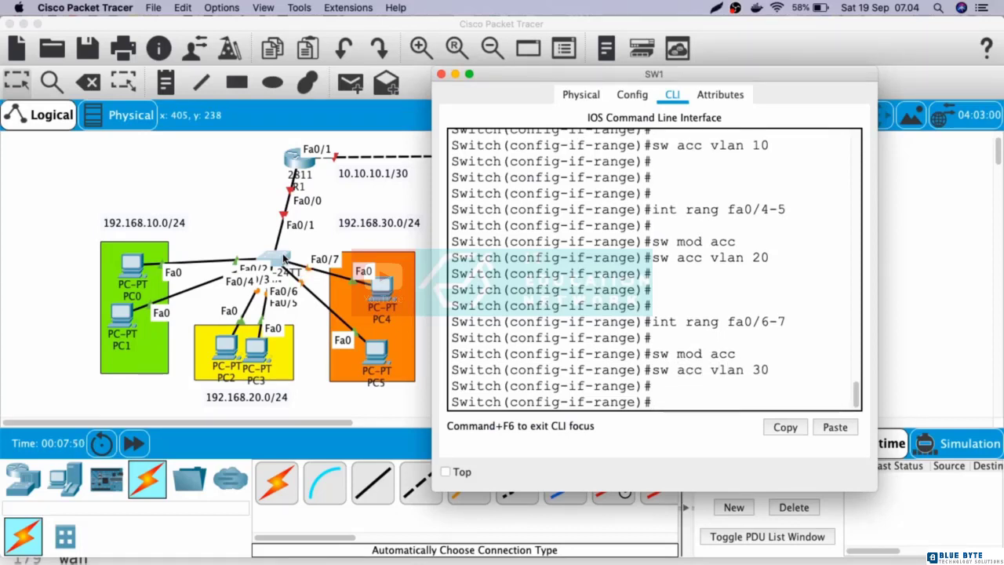
Reposition the R1 router slightly higher on the topology
left_click_drag(265, 213, 299, 238)
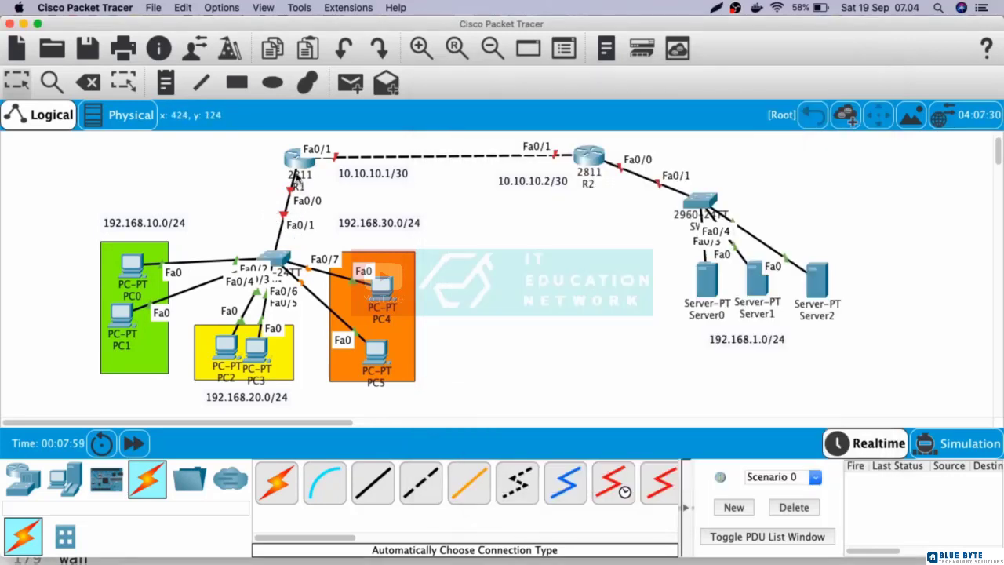
left_click_drag(294, 168, 302, 160)
left_click_drag(241, 193, 307, 249)
Set SW1's Fa0/1 to switchport mode trunk and close the switch window
left_click(276, 256)
key("Return")
key("Return")
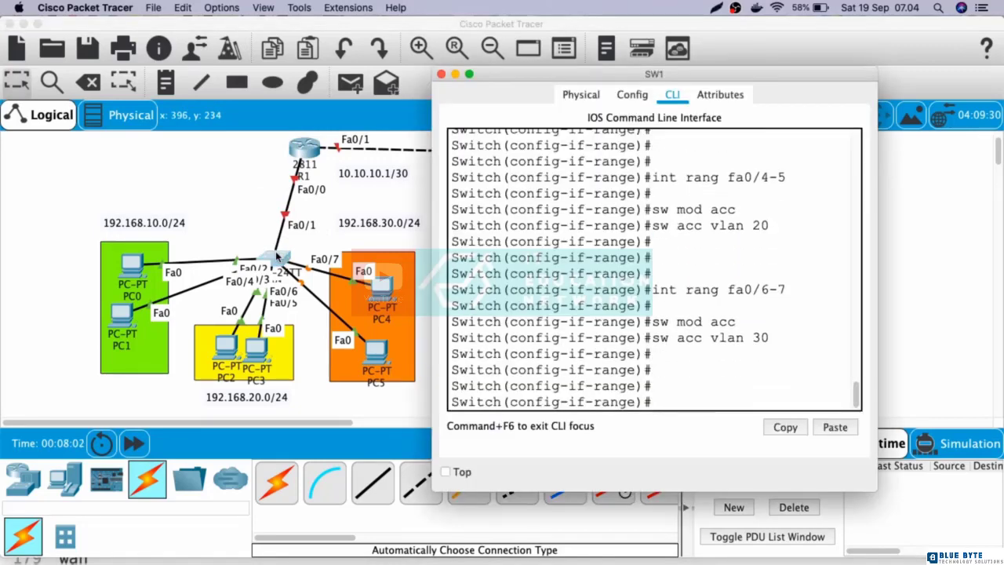
type("int fa0/1")
key("Return")
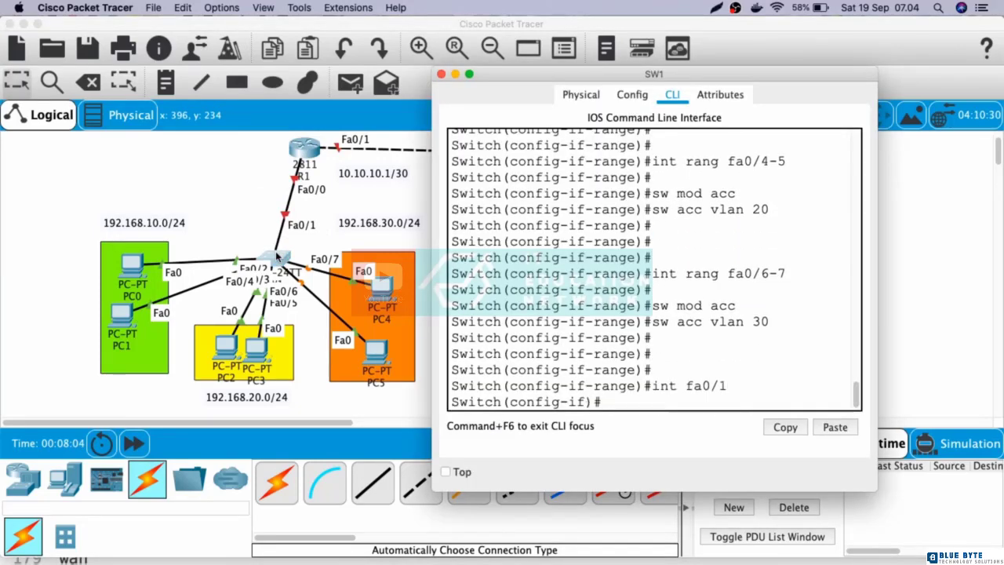
type("sw mod trun")
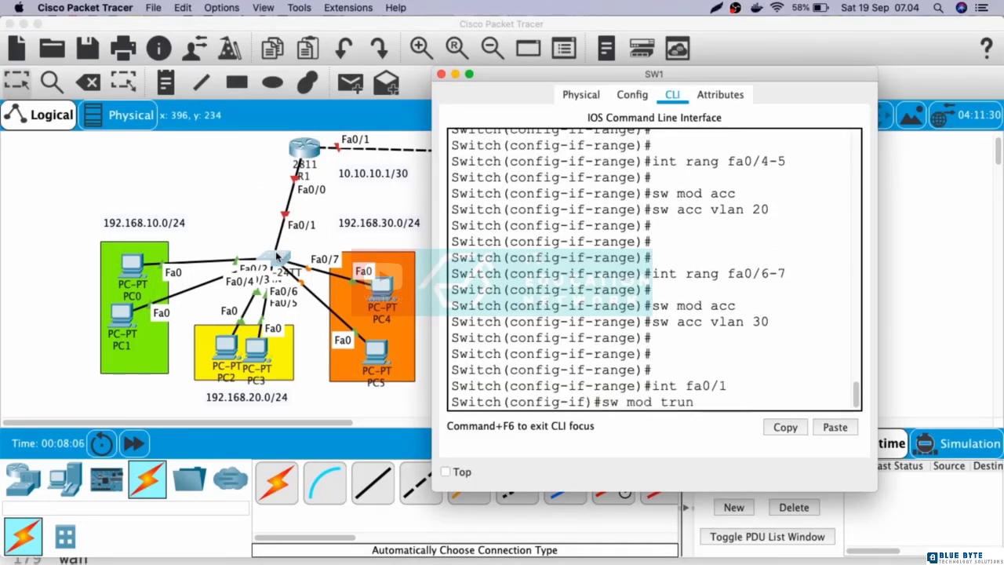
type("k")
key("Return")
key("Return")
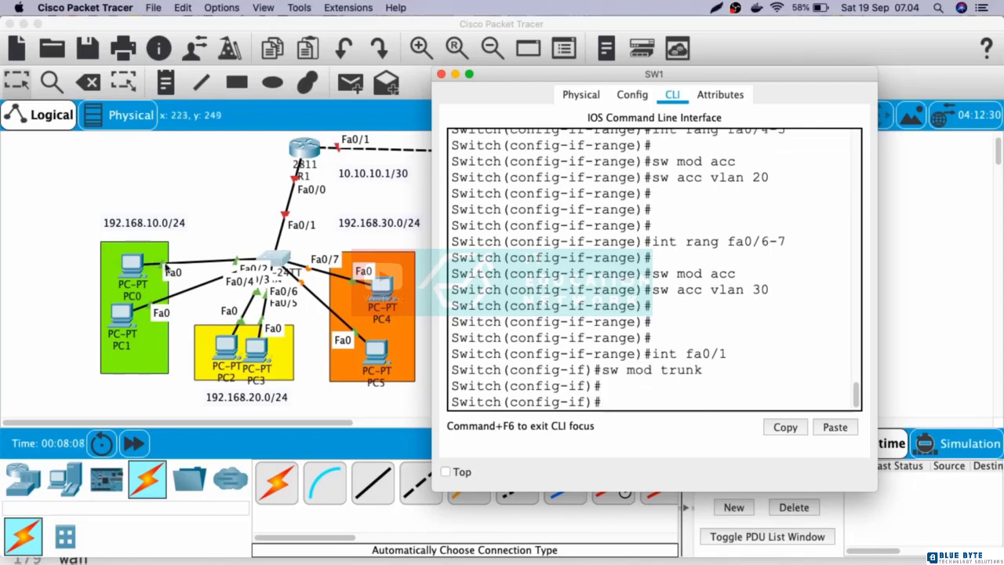
left_click(223, 204)
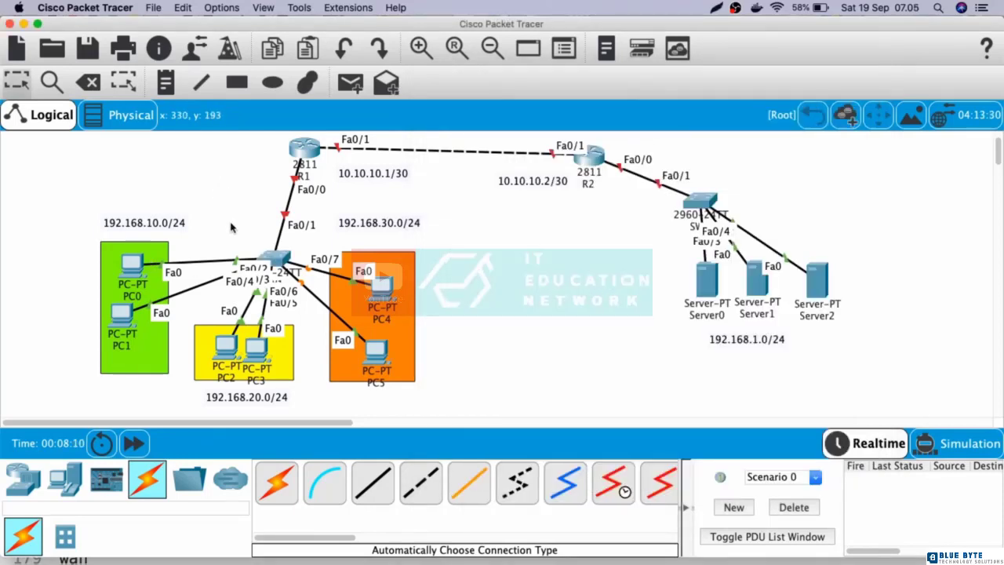
Open R1's CLI, decline the initial configuration dialog, and enter global configuration mode
left_click(312, 154)
left_click_drag(414, 91, 624, 82)
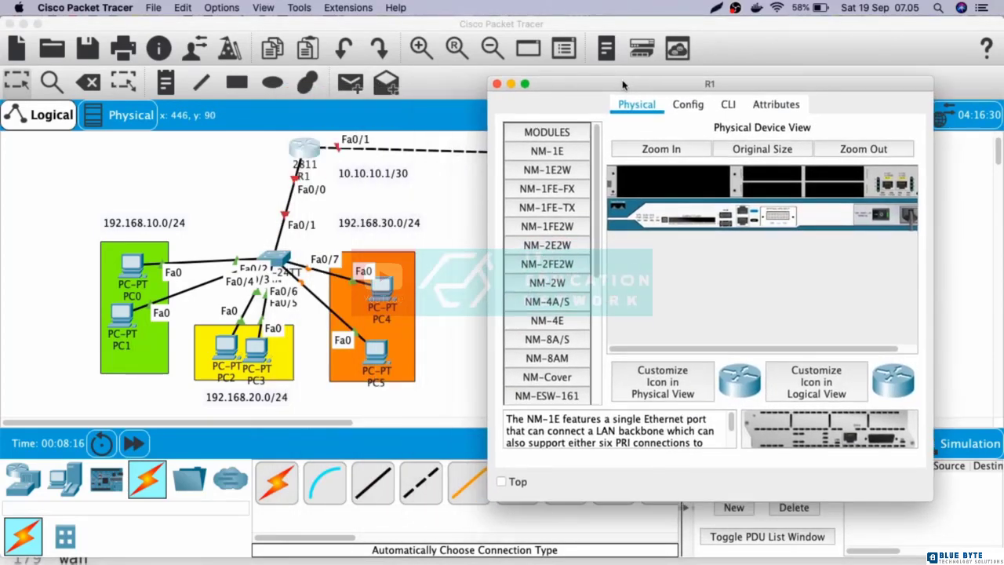
left_click(729, 106)
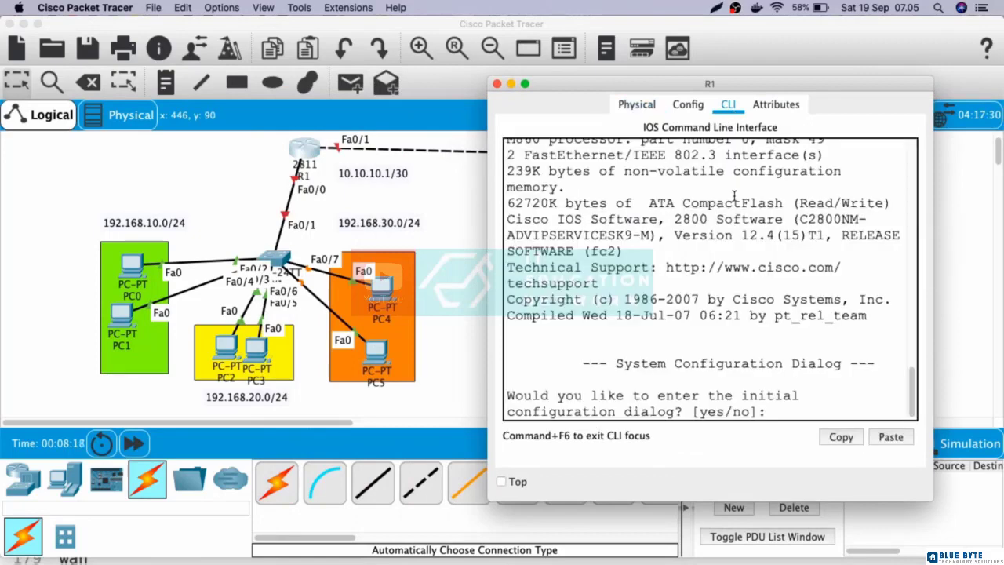
type("no")
key("Return")
key("Return")
type("en")
key("Return")
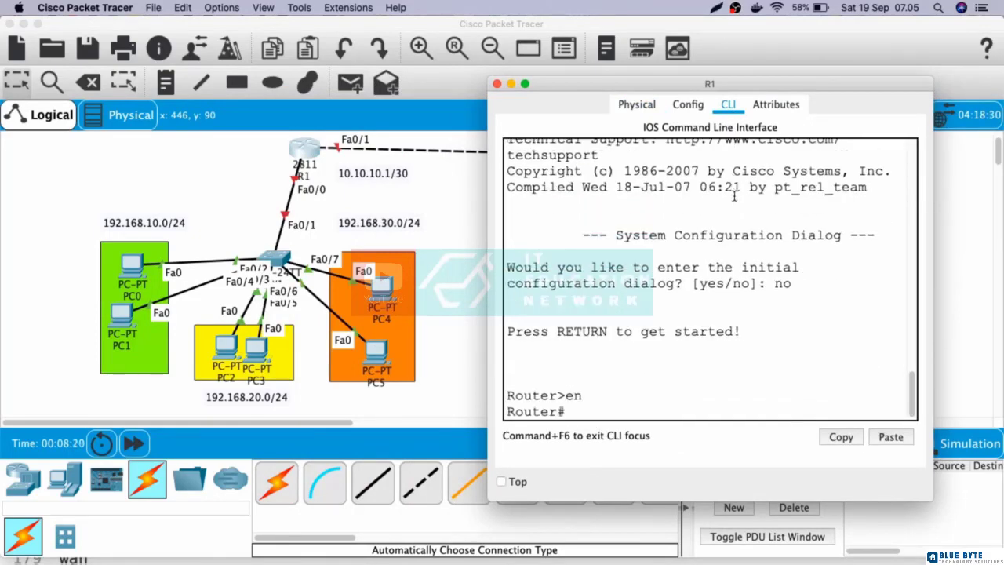
key("Return")
type("conf t")
key("Return")
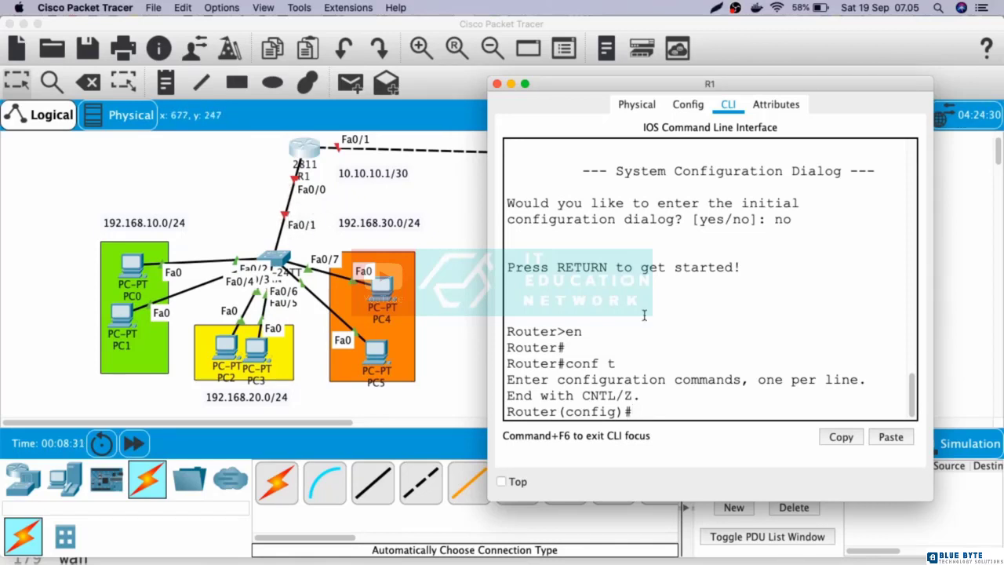
Bring up R1's Fa0/0 interface with no shutdown
type("int fa0/0")
key("Return")
key("Return")
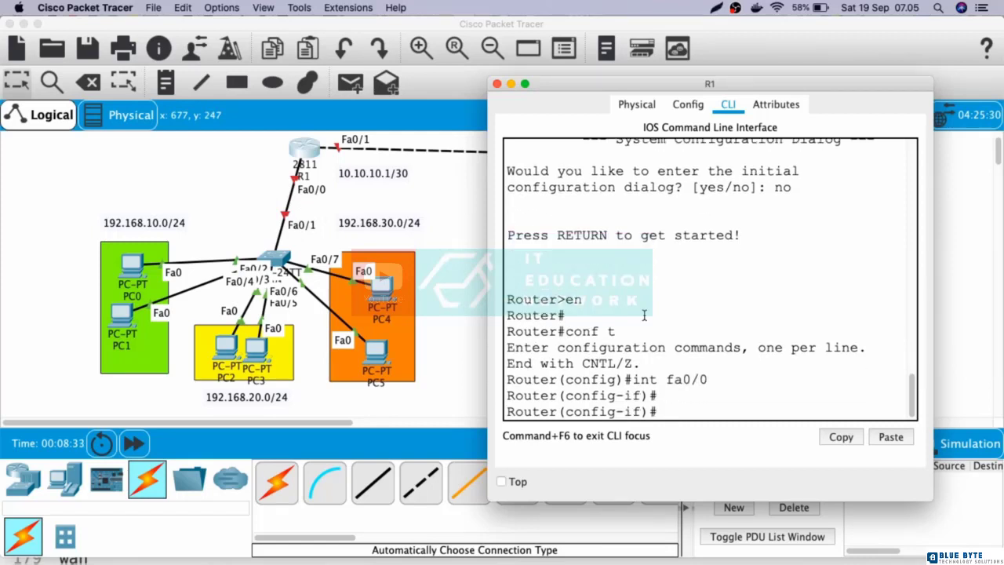
type("sh")
type("no shutdown")
key("Return")
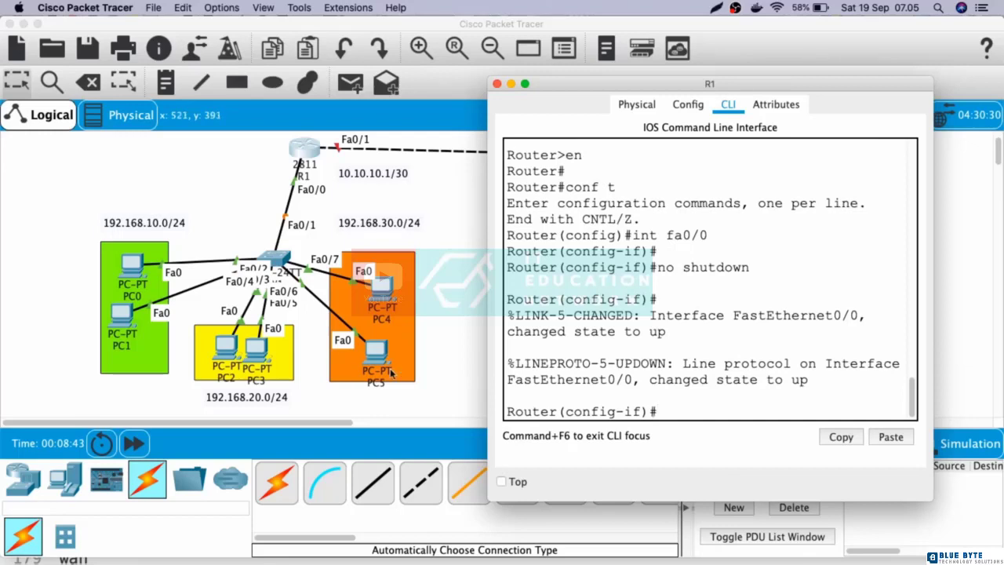
key("Return")
key("Return")
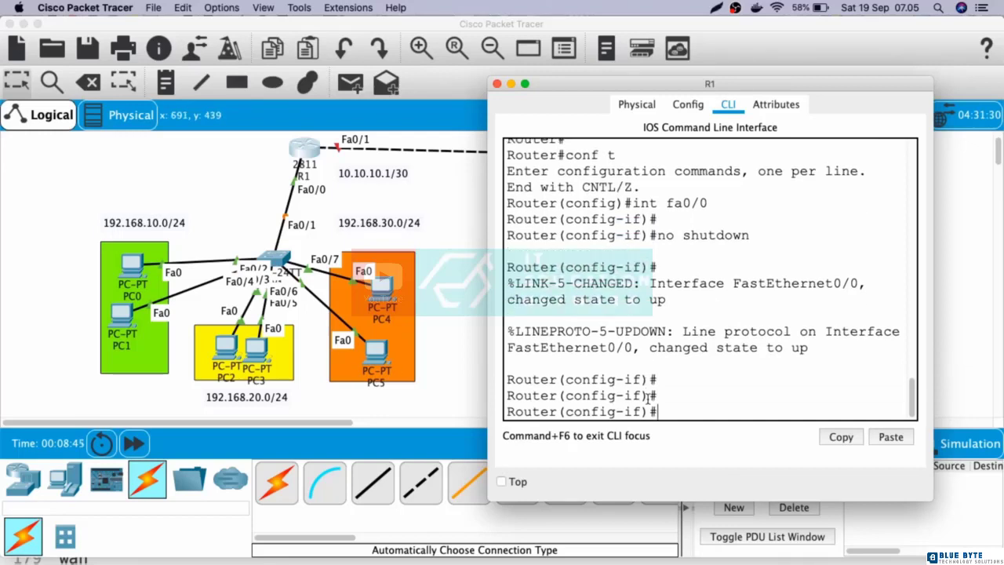
Add Fa0/0.10 with encapsulation dot1Q 10 and IP 192.168.10.1 255.255.255.0
type("int fa0/")
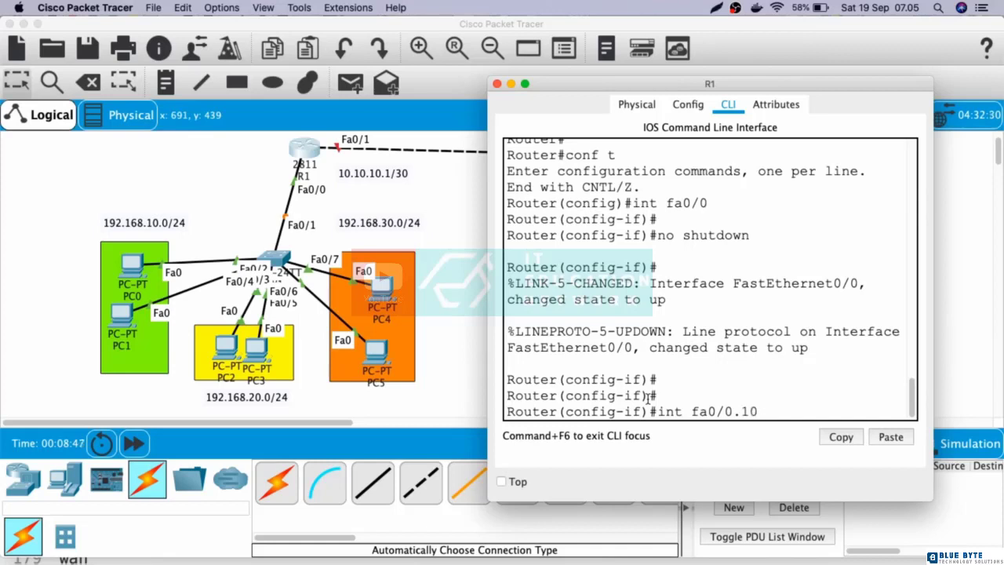
type("0.10")
key("Return")
type("er(config-subif)#e")
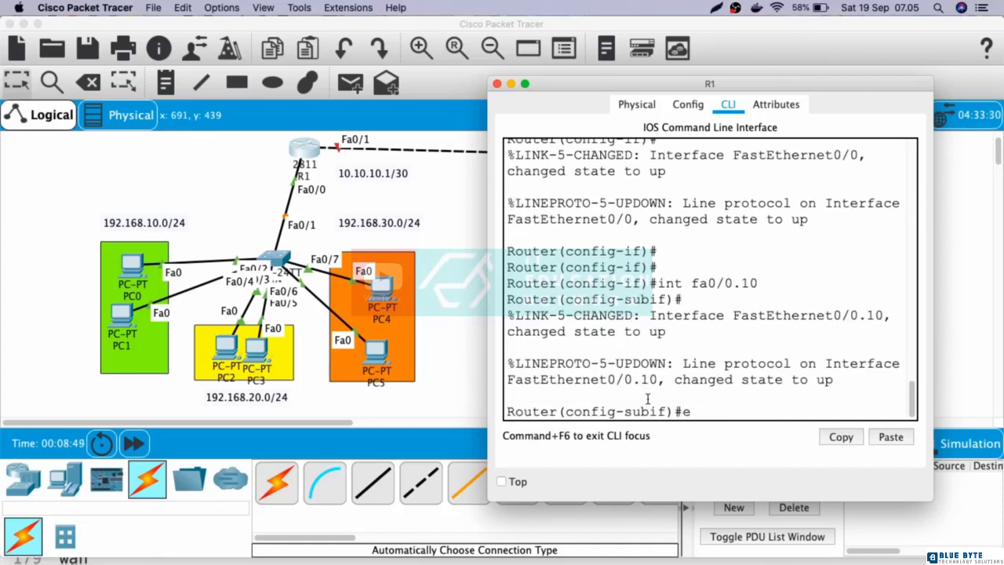
type("nc")
key("Tab")
type("do")
key("Tab")
type("10")
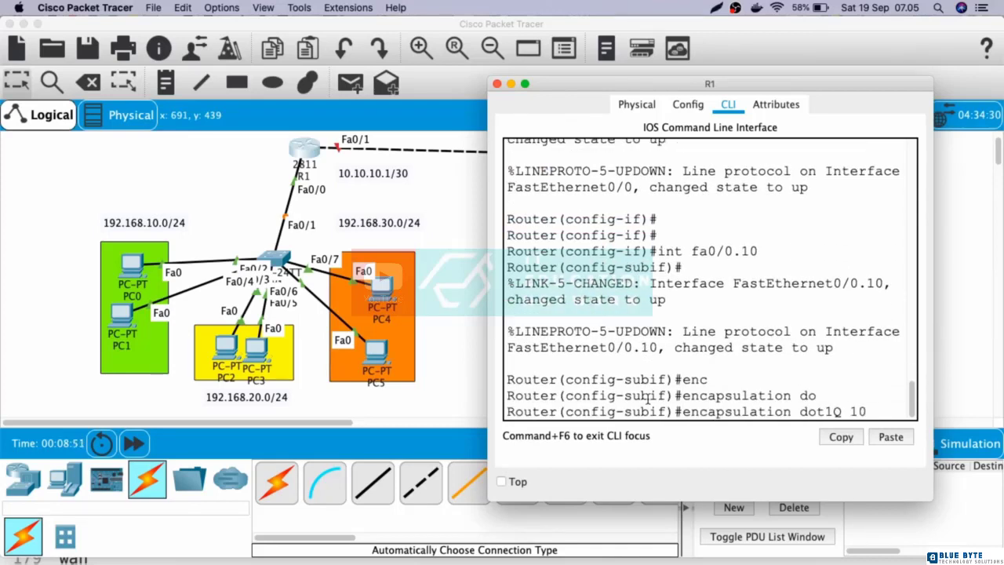
key("Return")
key("Return")
type("ip add")
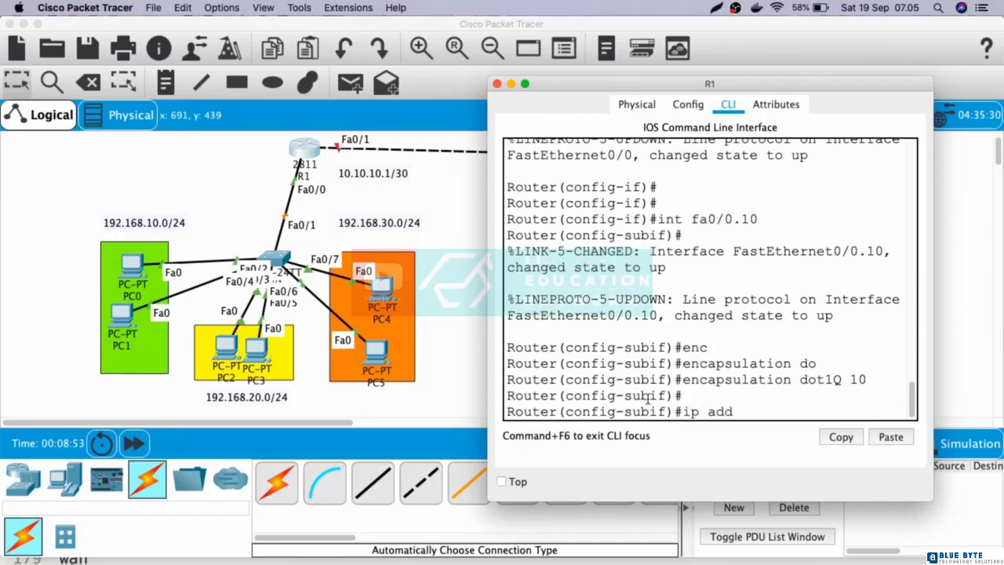
type("ress 192.168")
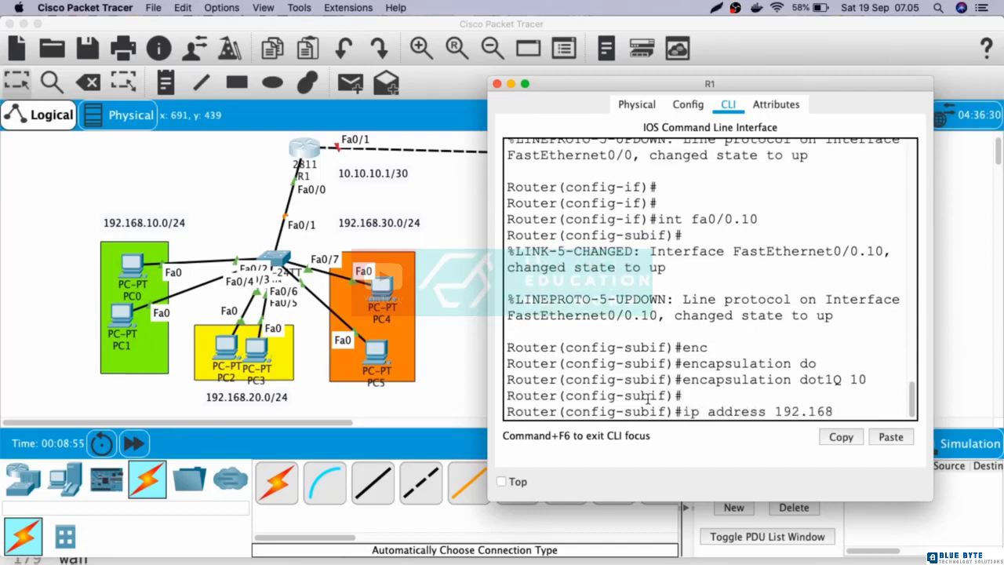
type(".10.1 255.25")
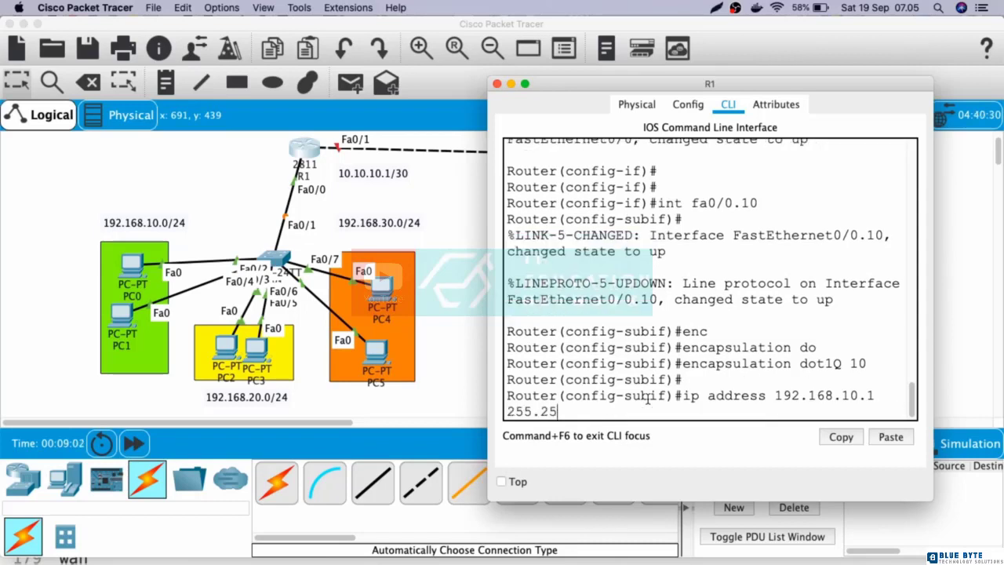
type("5.255.0")
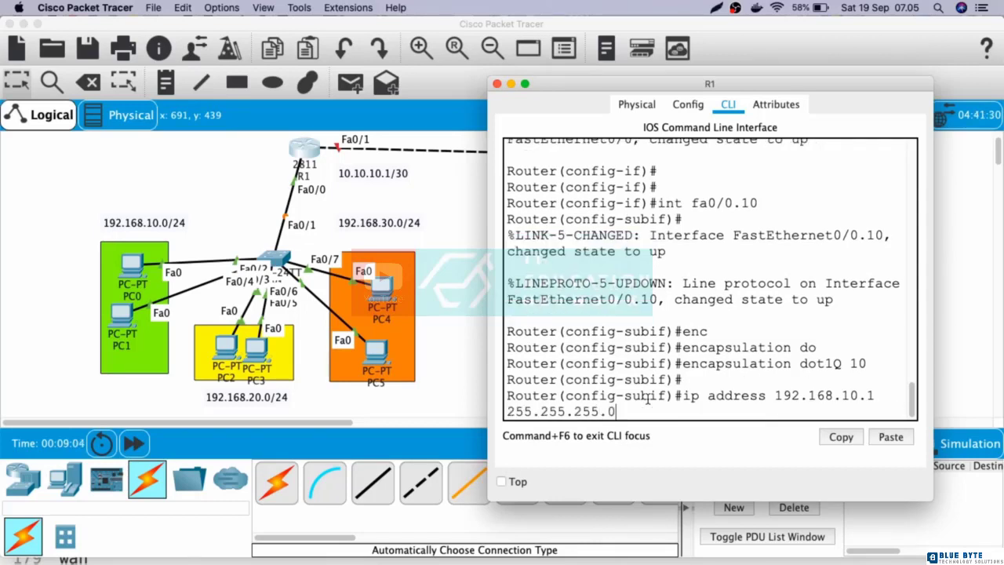
key("Return")
key("Return")
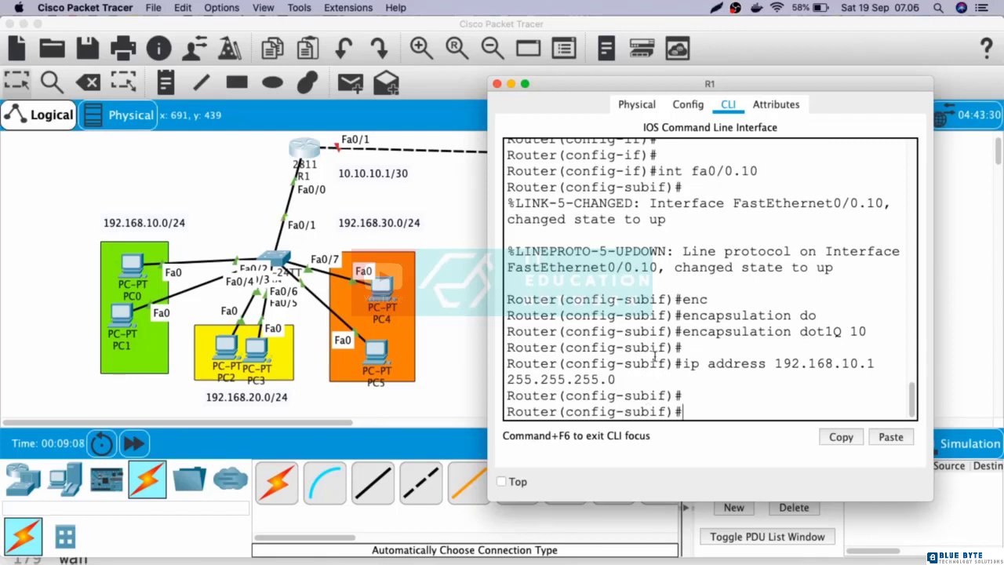
Add Fa0/0.20 with encapsulation dot1Q 20 and IP 192.168.20.1 255.255.255.0
type("int fa0/0")
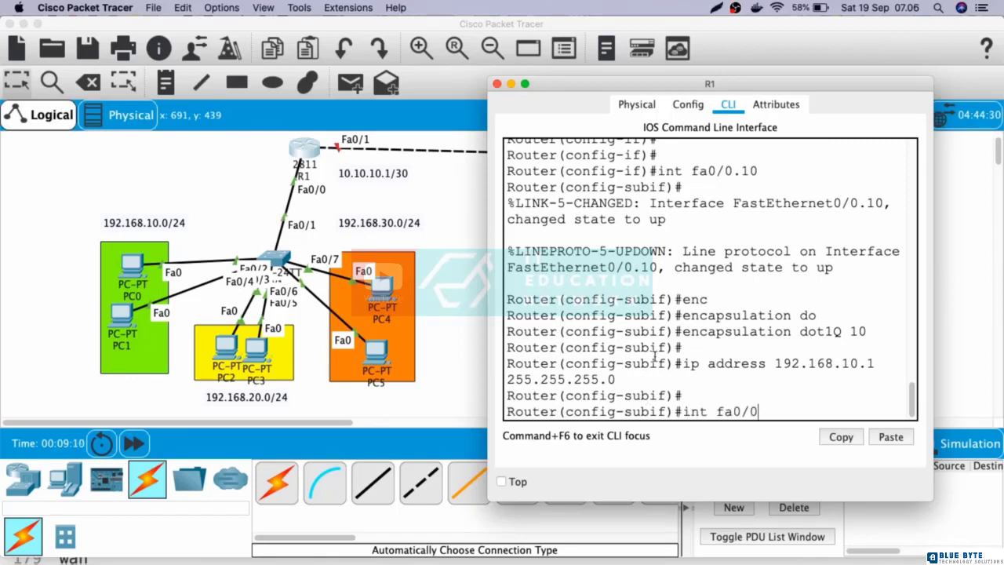
type(".20")
key("Return")
type("en")
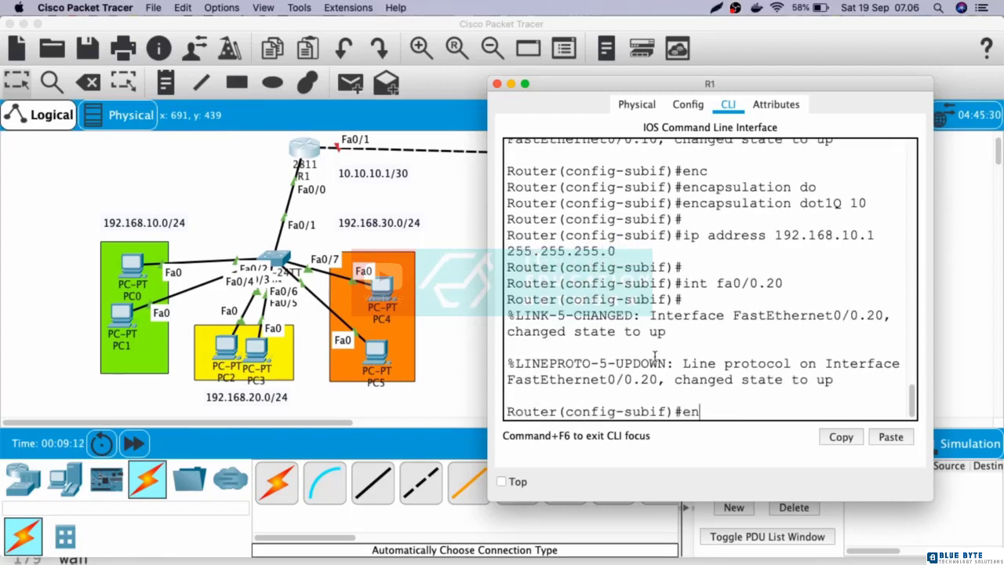
type("c")
key("Tab")
type("do")
key("Tab")
type("20")
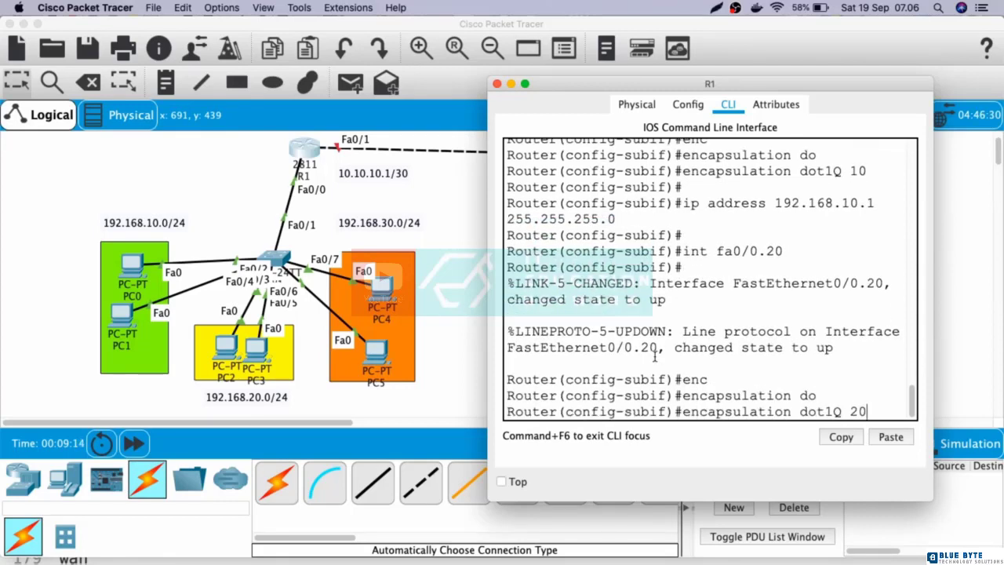
key("Return")
type("ip addr")
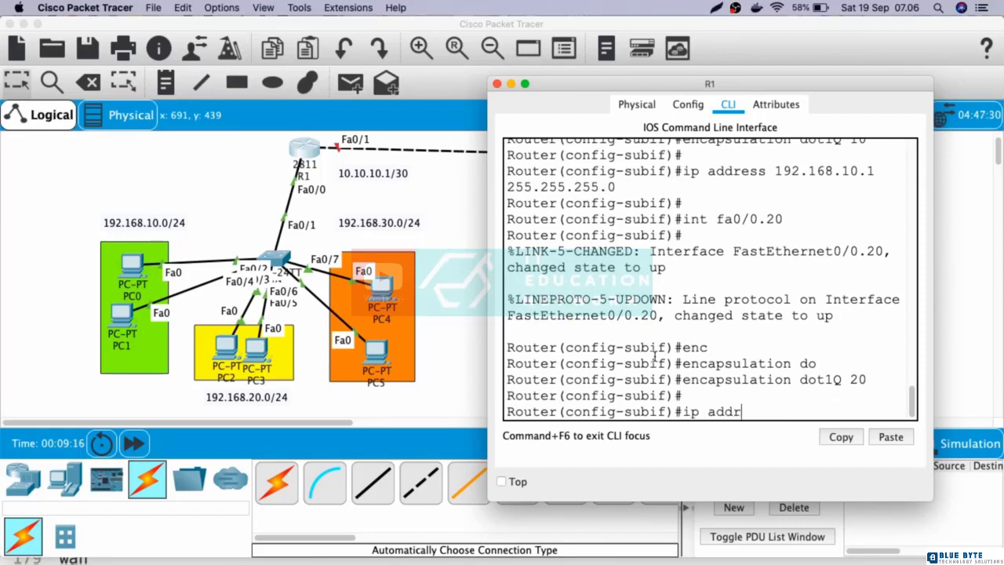
type("ess 192.168")
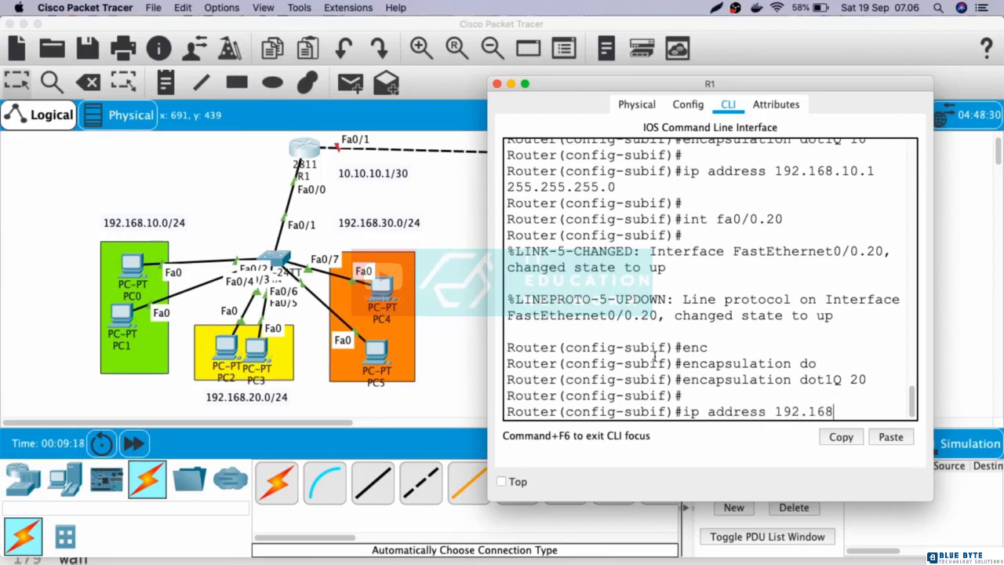
type(".20.1 255.255.255.")
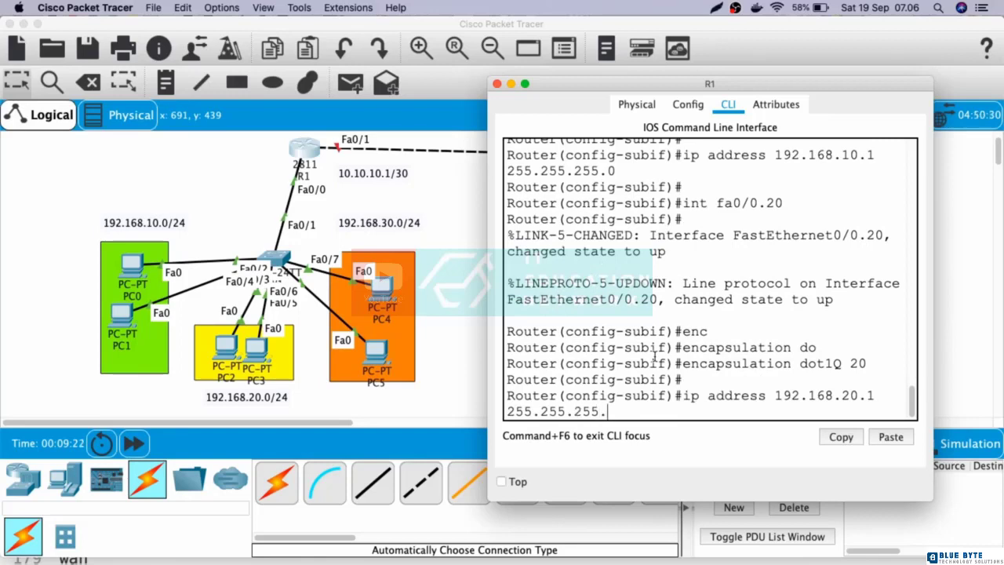
key("Return")
key("Return")
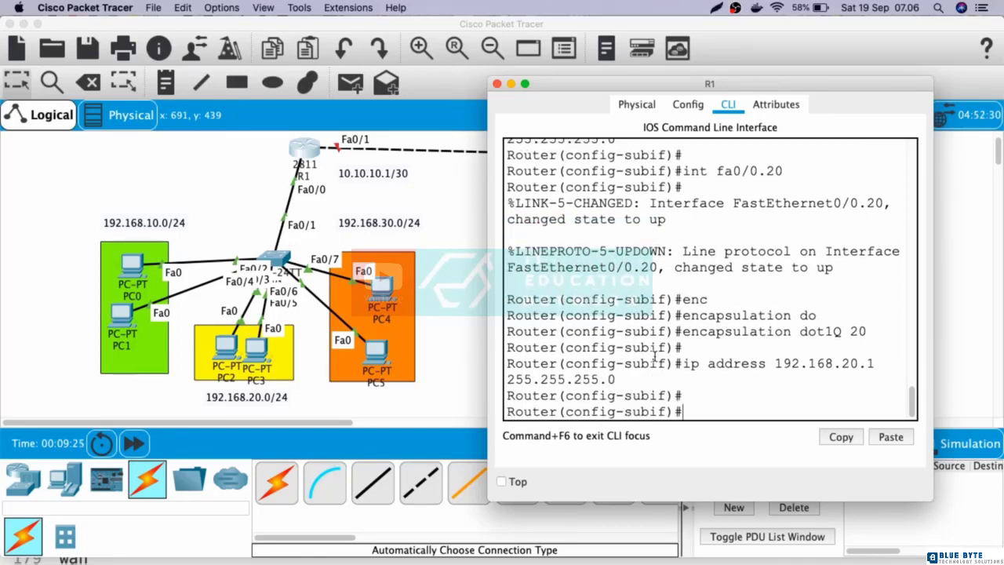
Add Fa0/0.30 with encapsulation dot1Q 30 and IP 192.168.30.1 255.255.255.0
type("nt fa0/0.30")
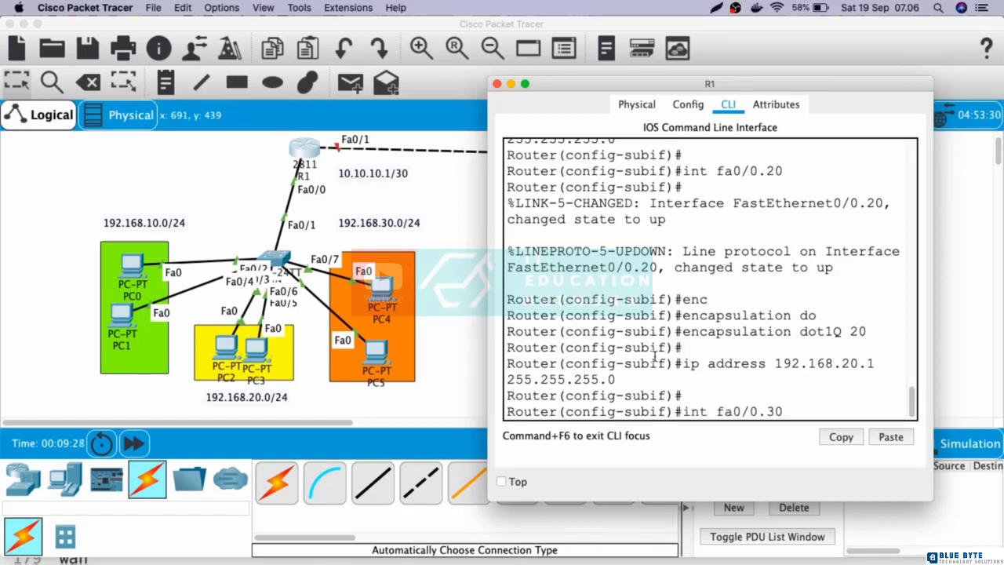
key("Return")
type("enc")
key("Tab")
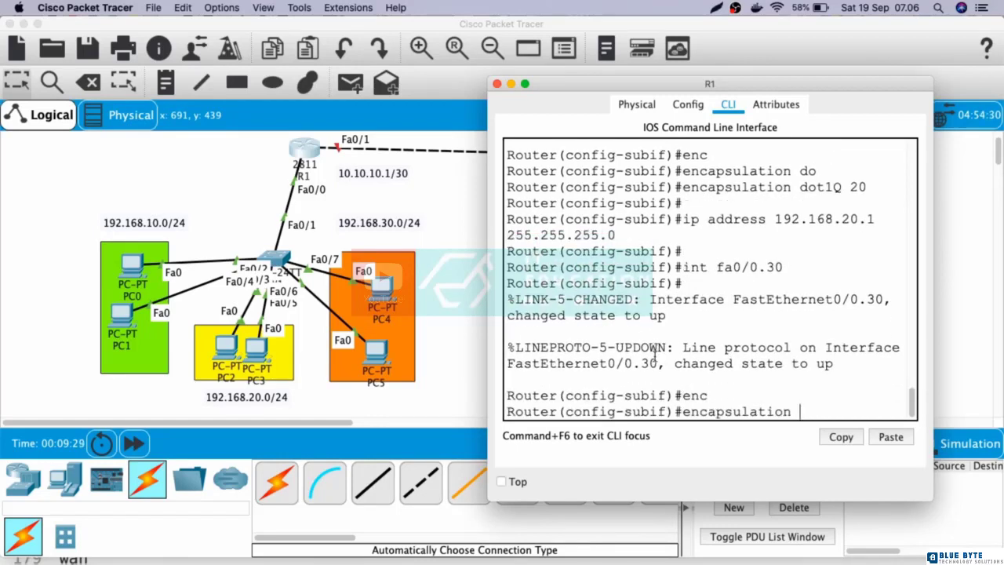
type("do")
key("Tab")
type("30")
key("Return")
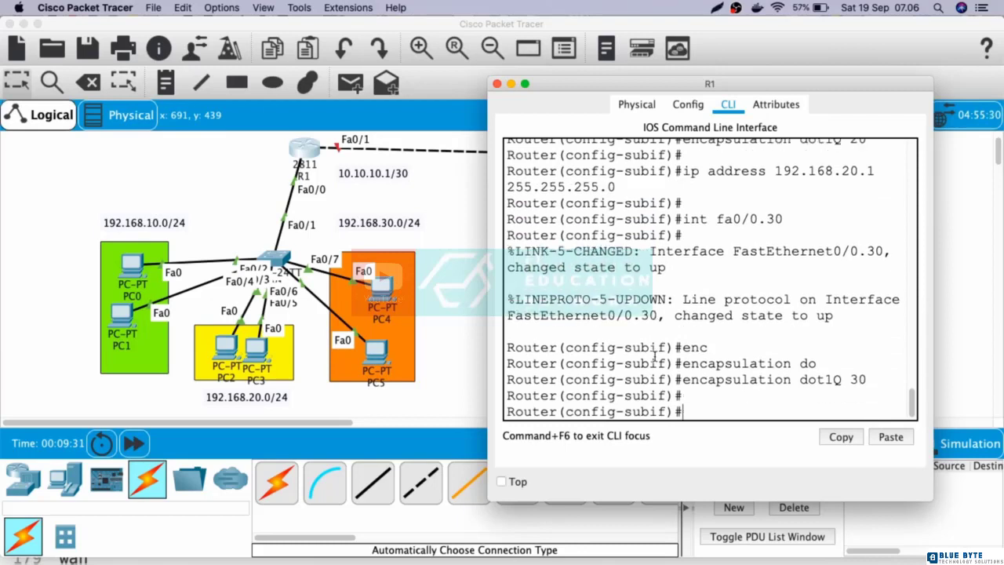
type("ip address ")
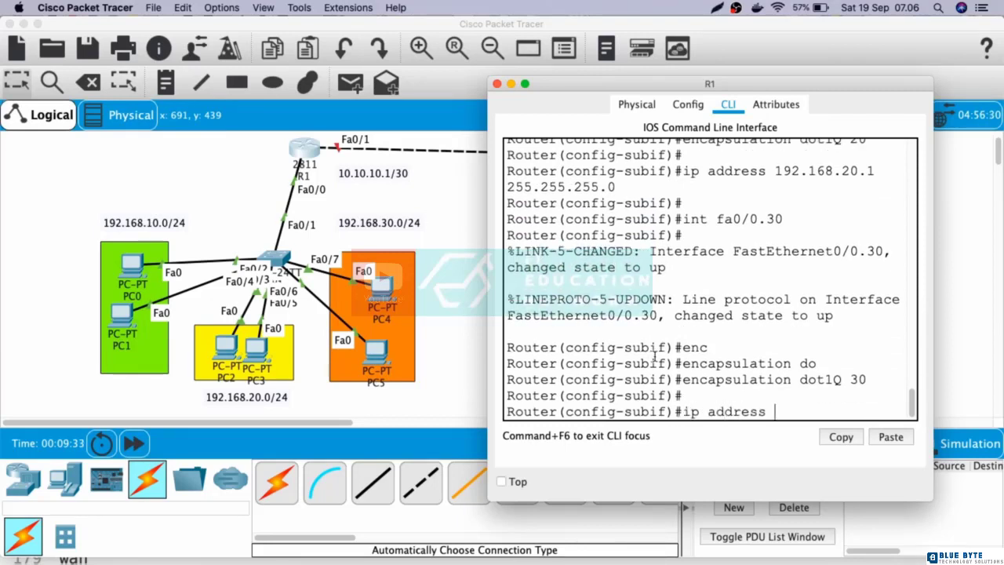
type("192.168.30.1")
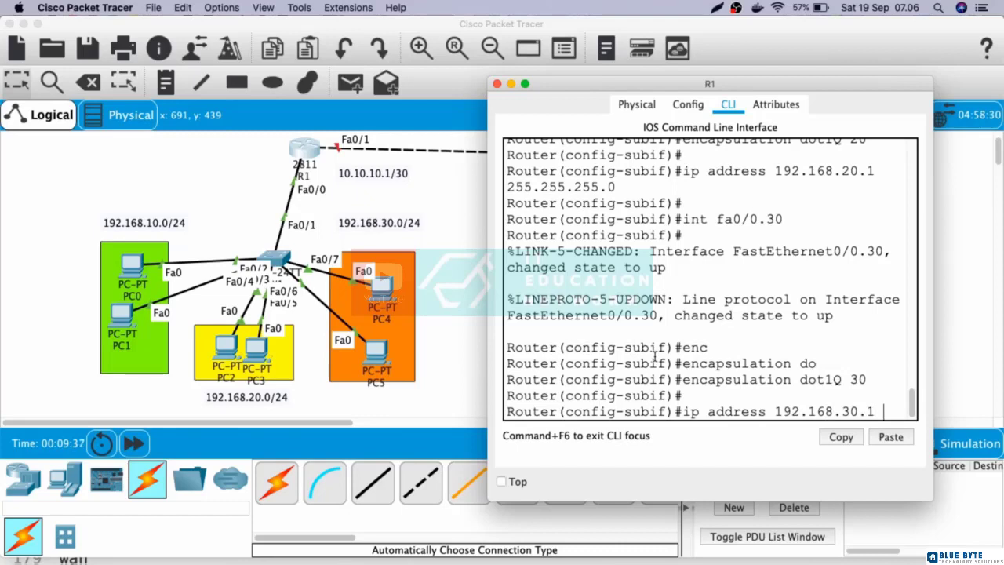
type(" 255.255.25")
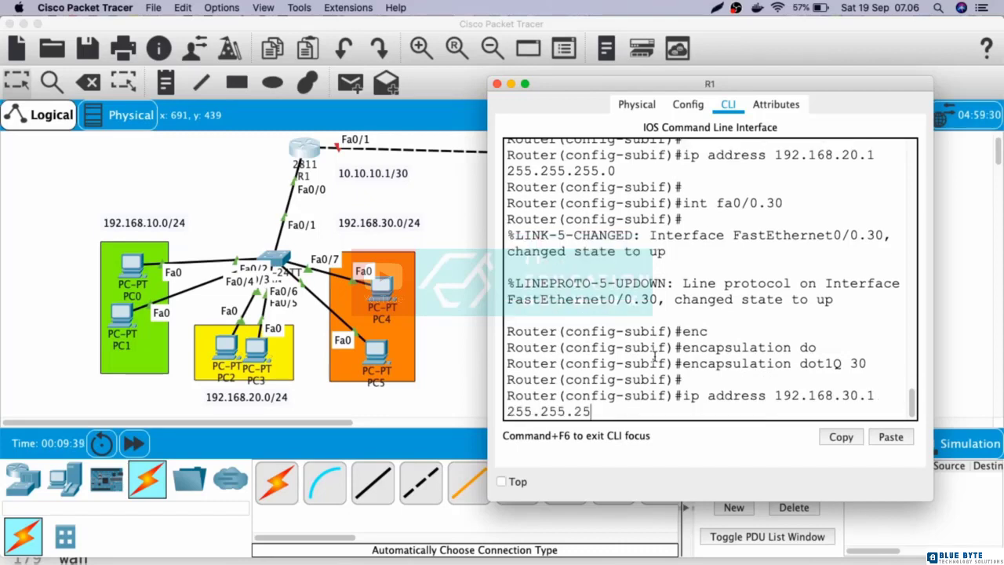
type("5.0")
key("Return")
key("Return")
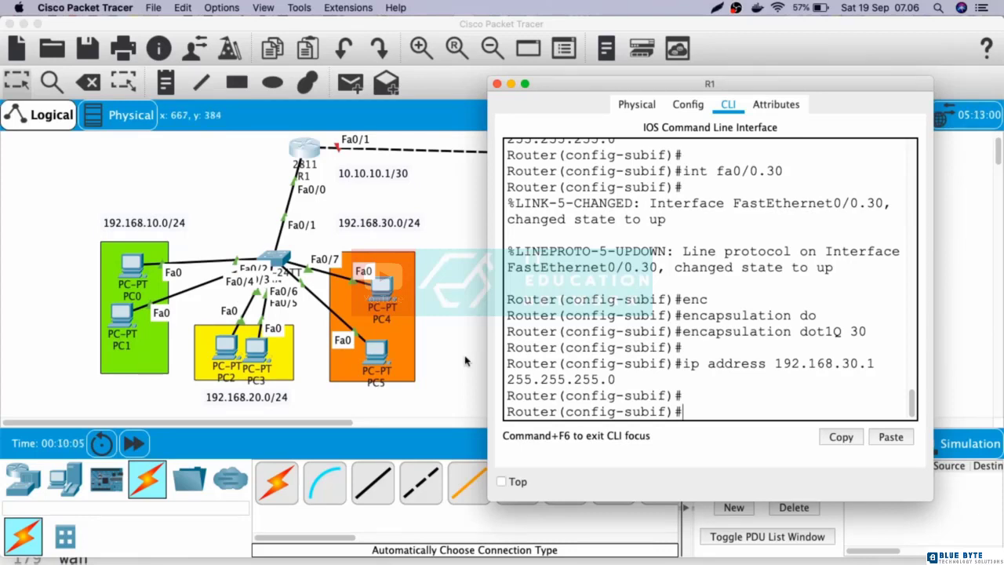
Define DHCP pool VLAN10 with network 192.168.10.0 255.255.255.0 and default-router 192.168.10.1
type("exit")
key("Return")
key("Return")
key("Return")
type("ip dh")
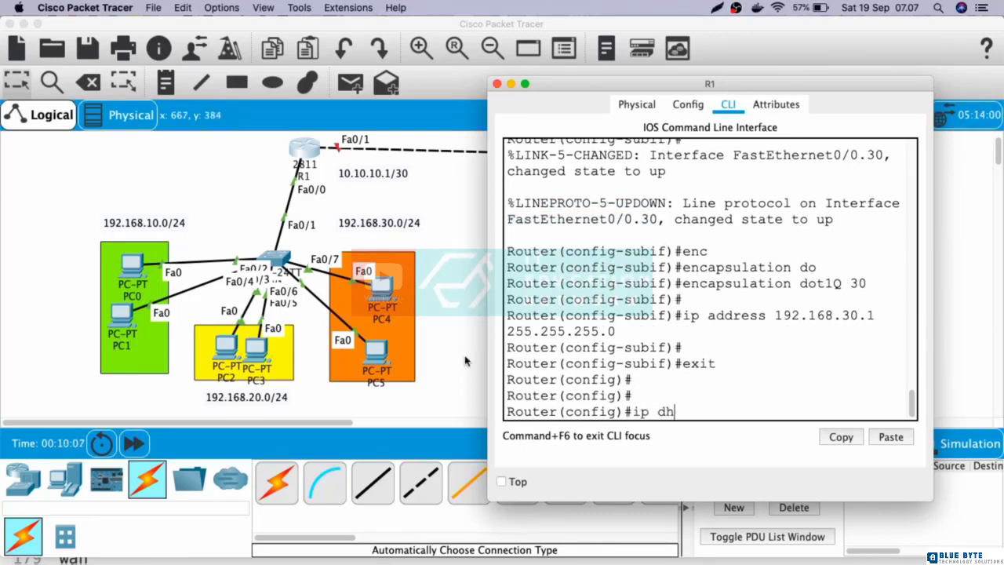
type("cp pool VLAN10")
key("Return")
key("Return")
type("netw")
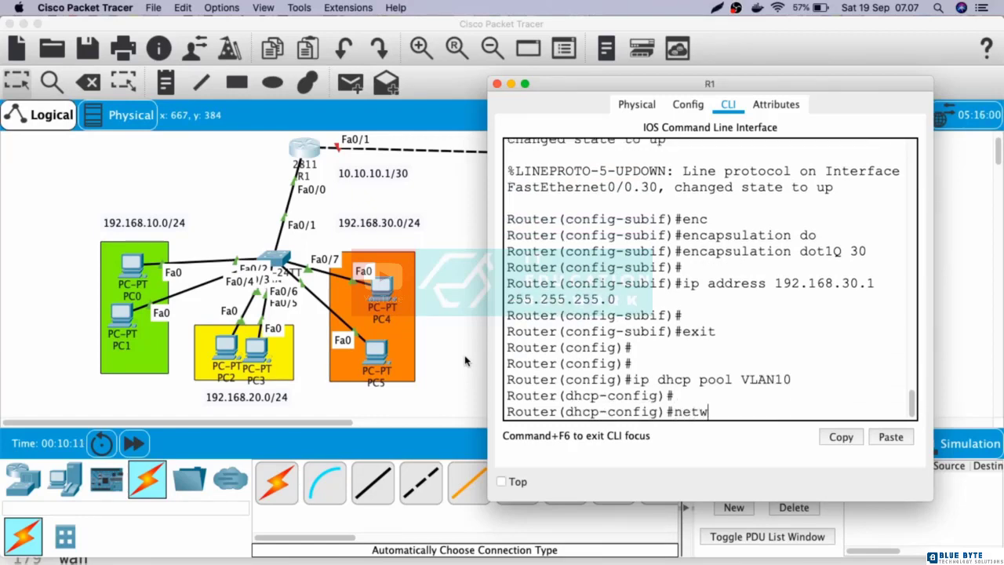
type("ork 192.168.")
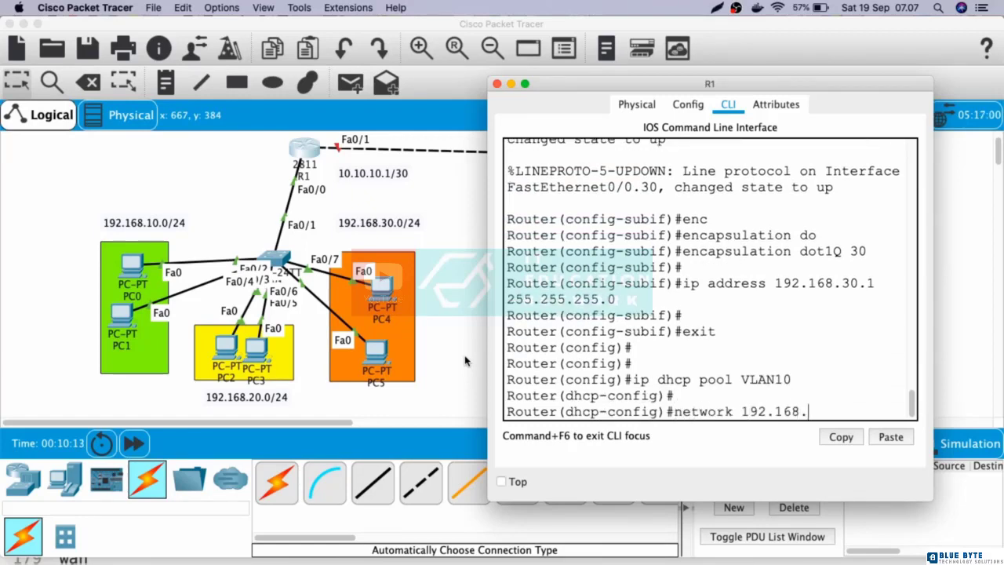
type("10.0 255.255.255.0")
key("Return")
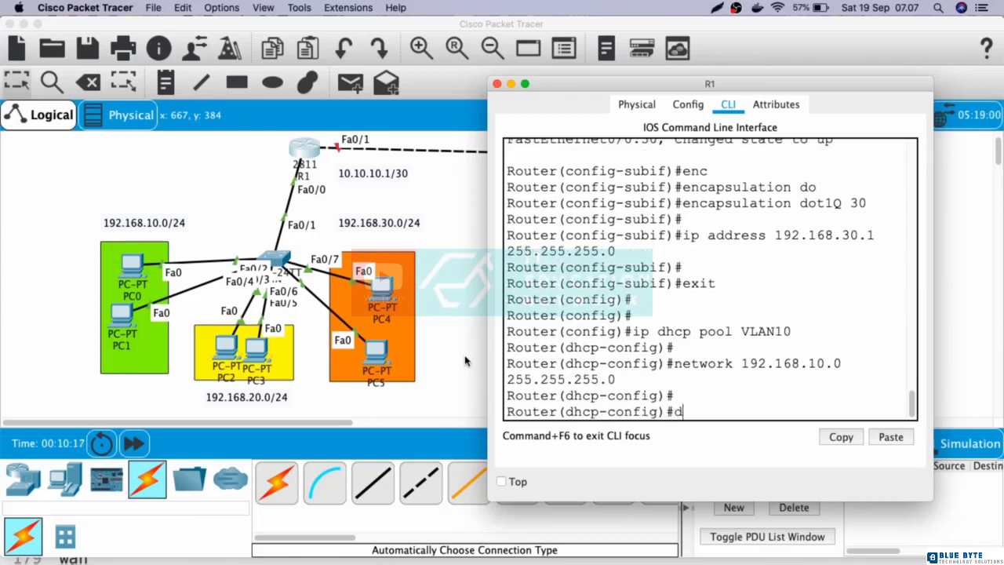
type("def")
key("Tab")
type("192.168.1")
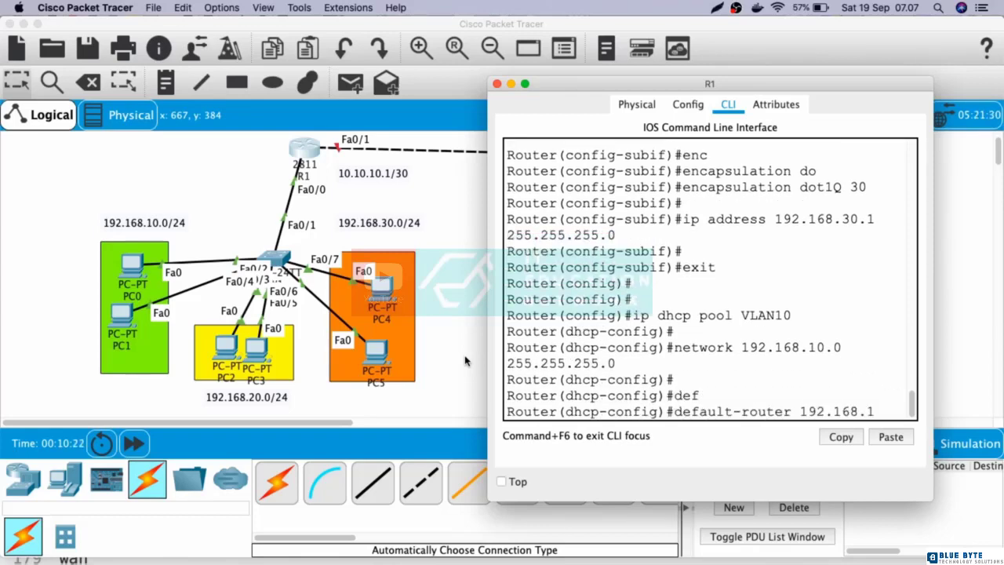
type("0.1")
key("Return")
type("exit")
key("Return")
key("Return")
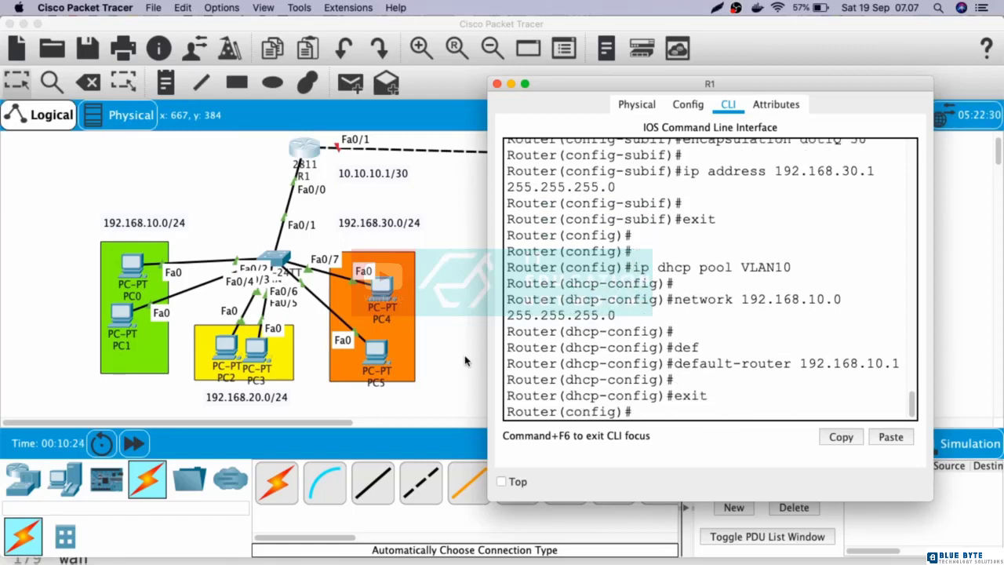
key("Return")
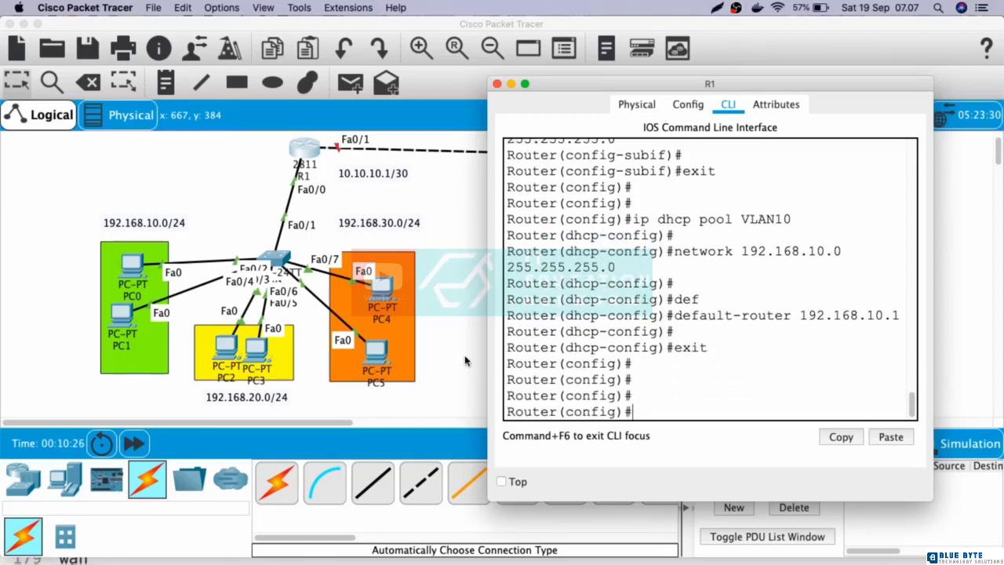
Create DHCP pool VLAN20 with network 192.168.20.0 255.255.255.0 and default router 192.168.20.1
type("ip dhcp pool VL")
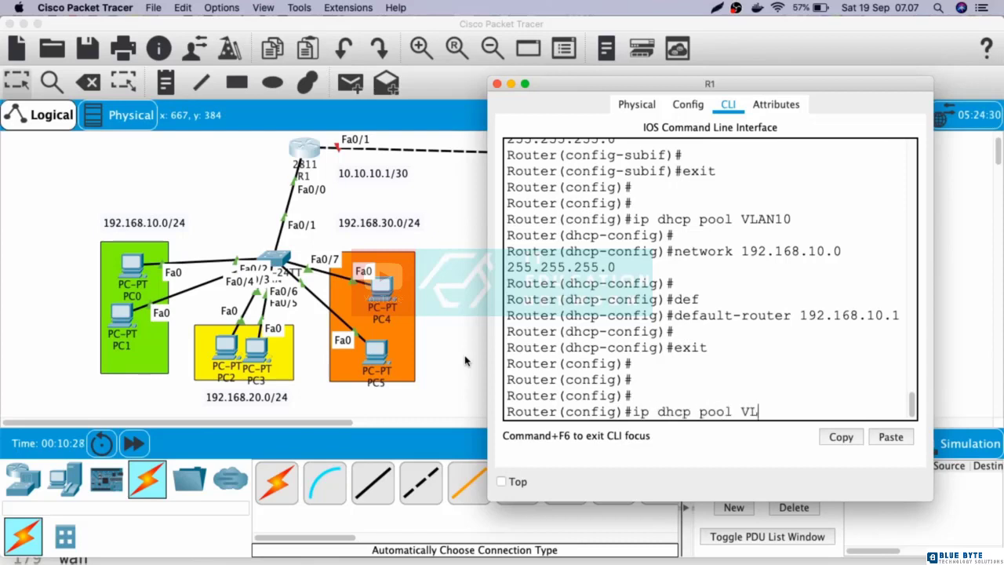
type("AN20")
key("Return")
type("network ")
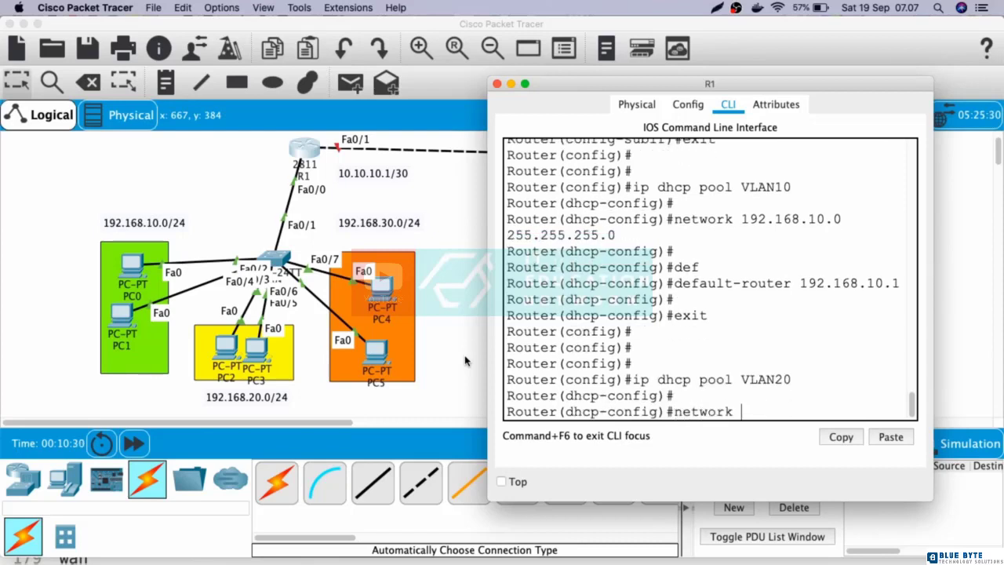
type("192.168.20.")
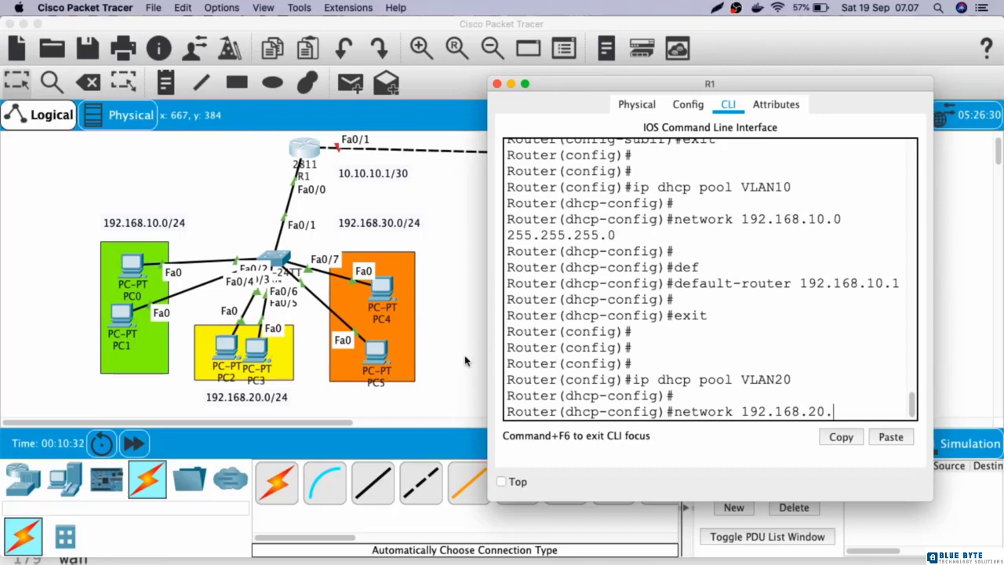
type("0 255.255.")
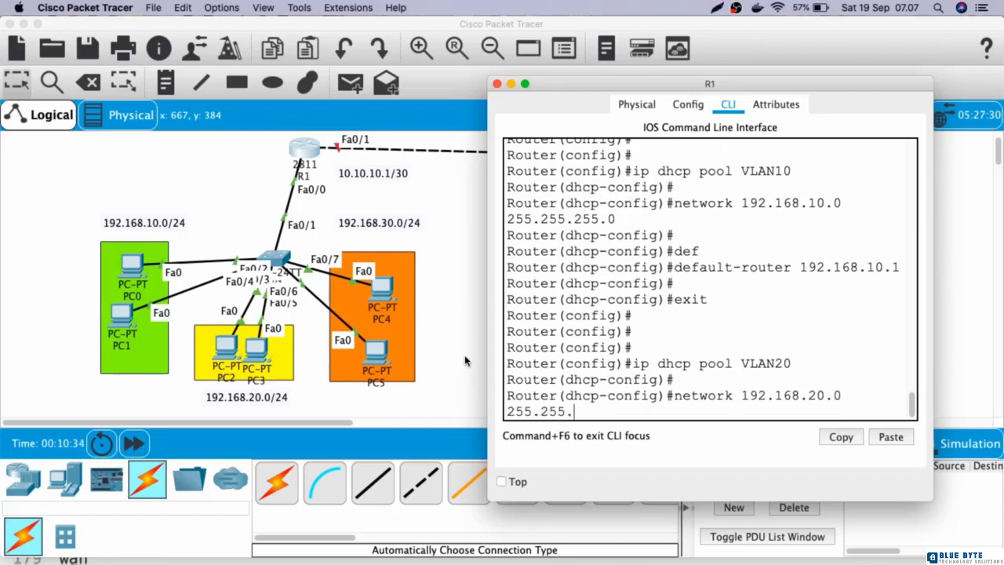
type("255.0")
key("Return")
type("def")
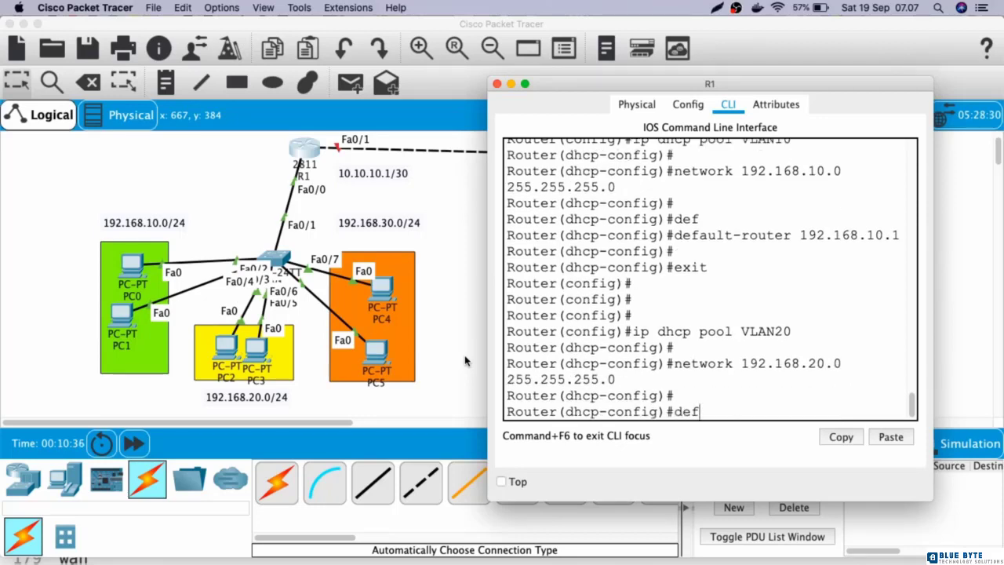
key("Tab")
type("192.1")
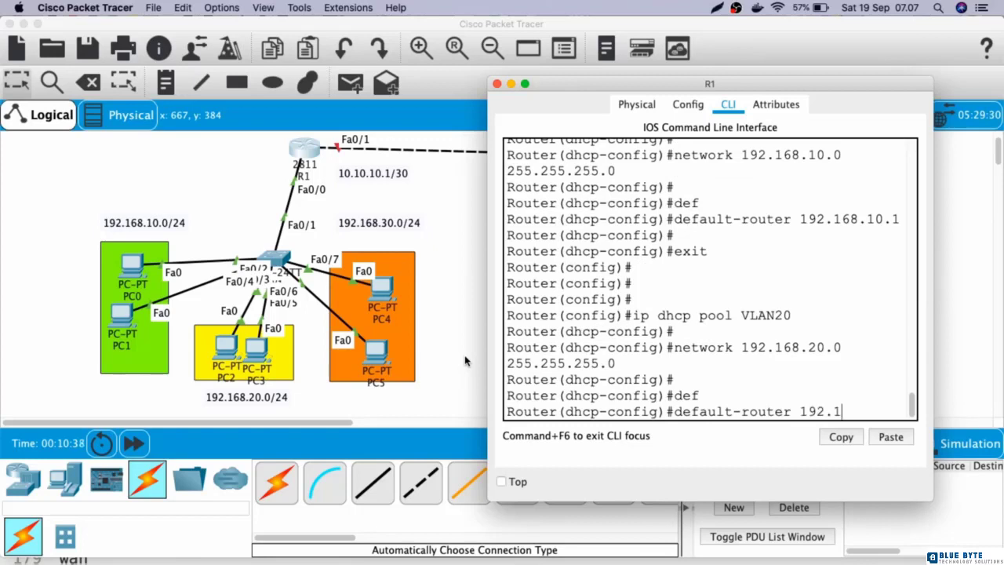
type("68.20.1")
key("Return")
key("Return")
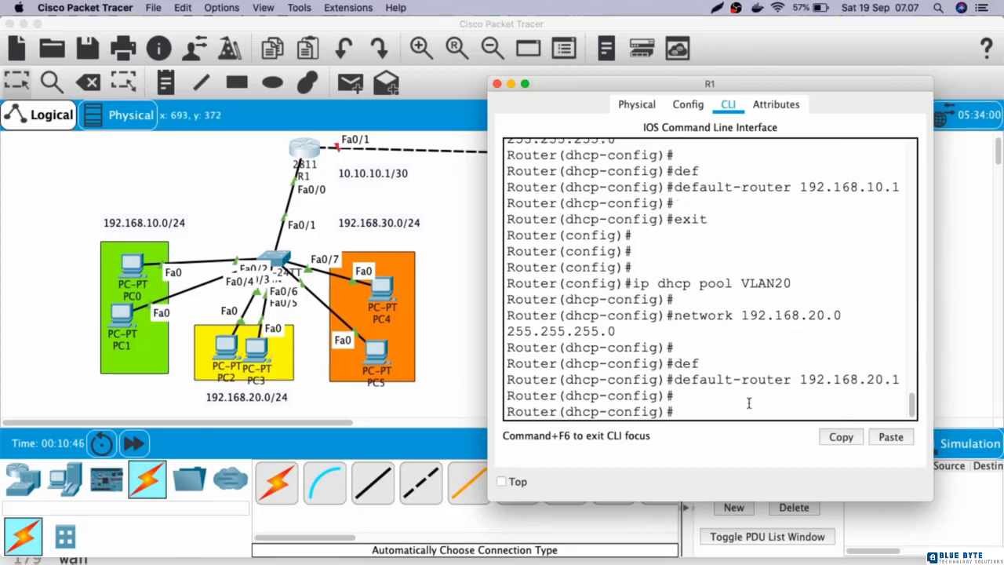
key("Return")
key("Return")
type("exit")
key("Return")
key("Return")
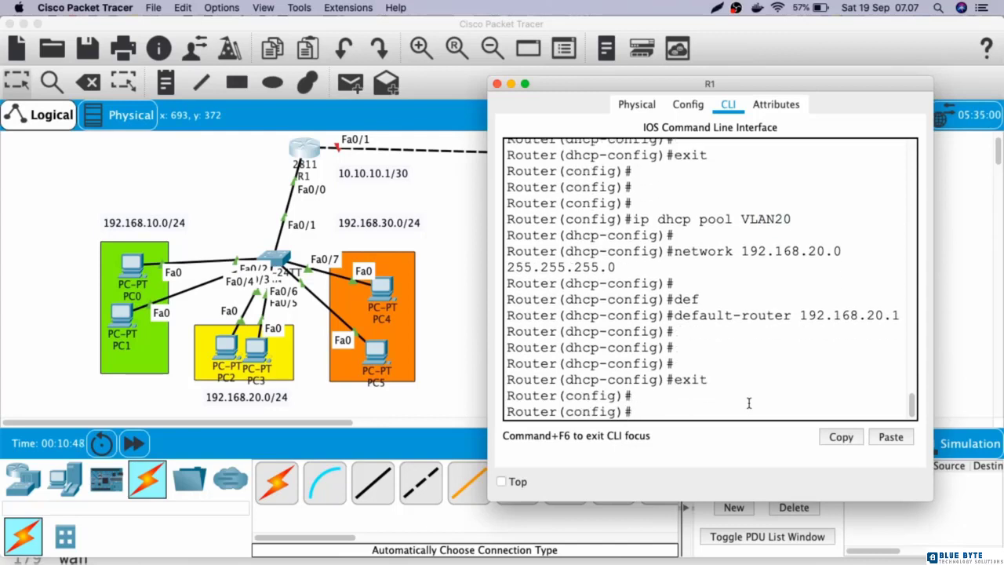
type("ip dhcp pool VLAN30")
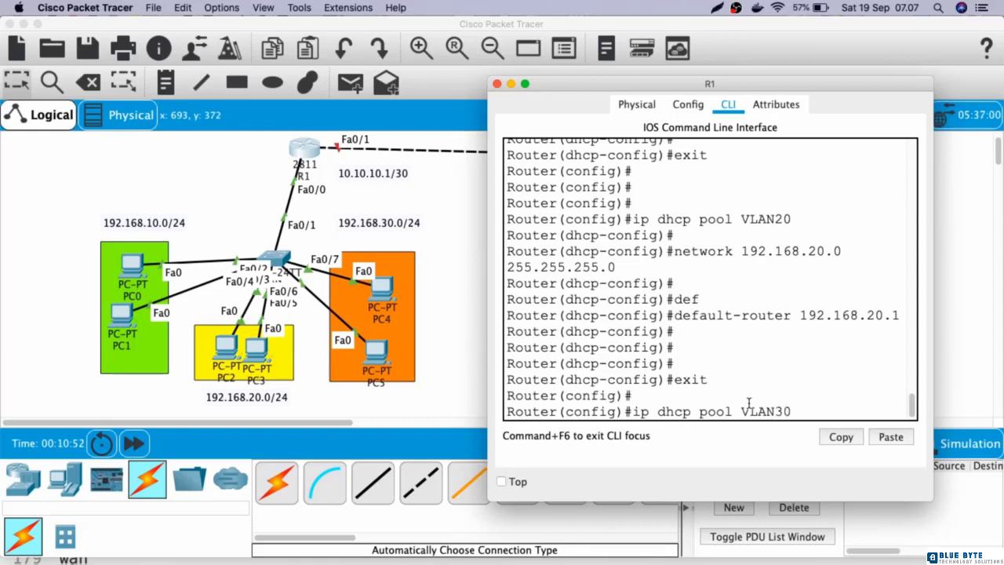
Give pool VLAN30 network 192.168.30.0 255.255.255.0 and default router 192.168.30.1
key("Return")
type("network 1")
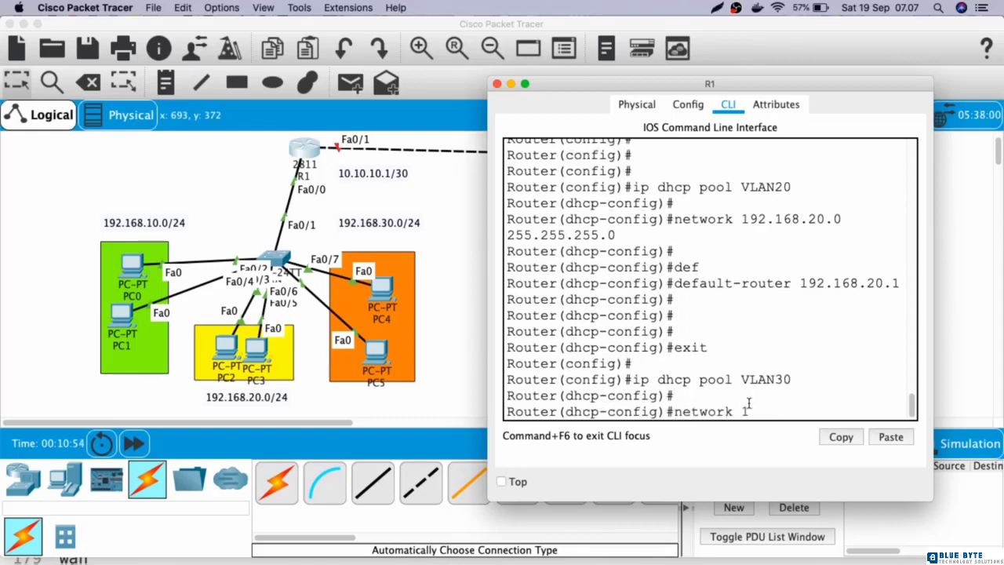
type("92.168.30.0 255.25")
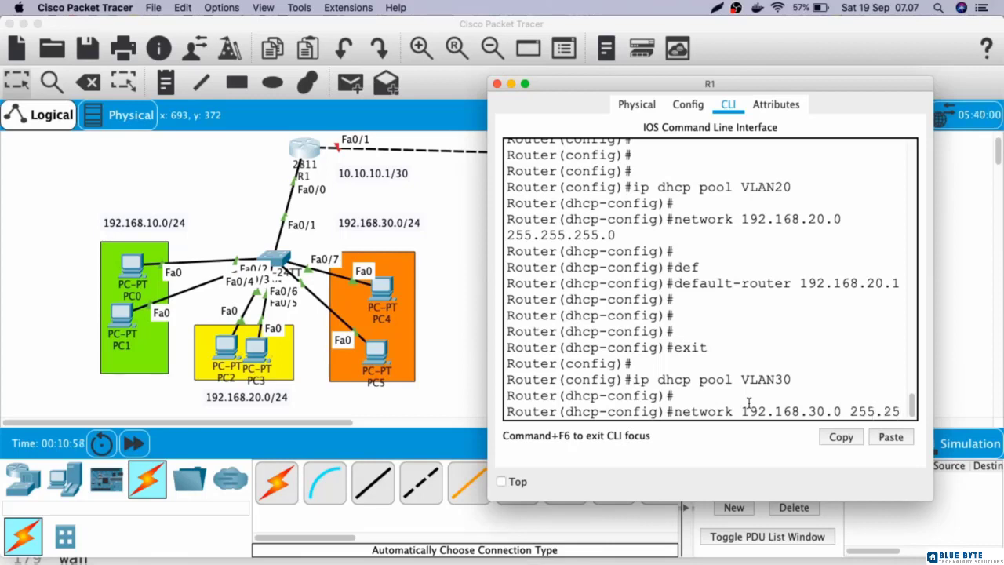
type("5.255.0")
key("Return")
key("Return")
type("dhcp-config)#d")
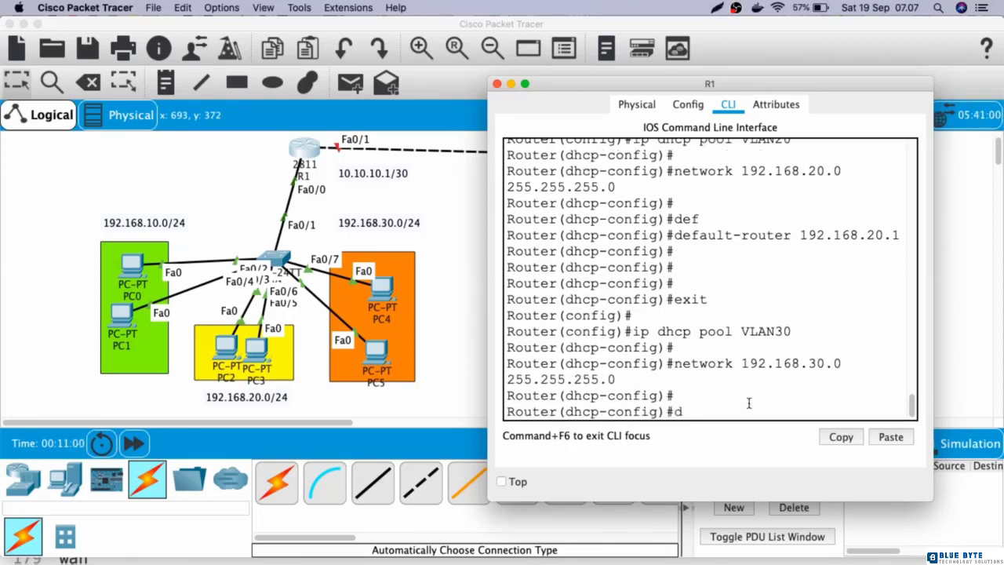
type("ef")
key("Tab")
type("192.168.")
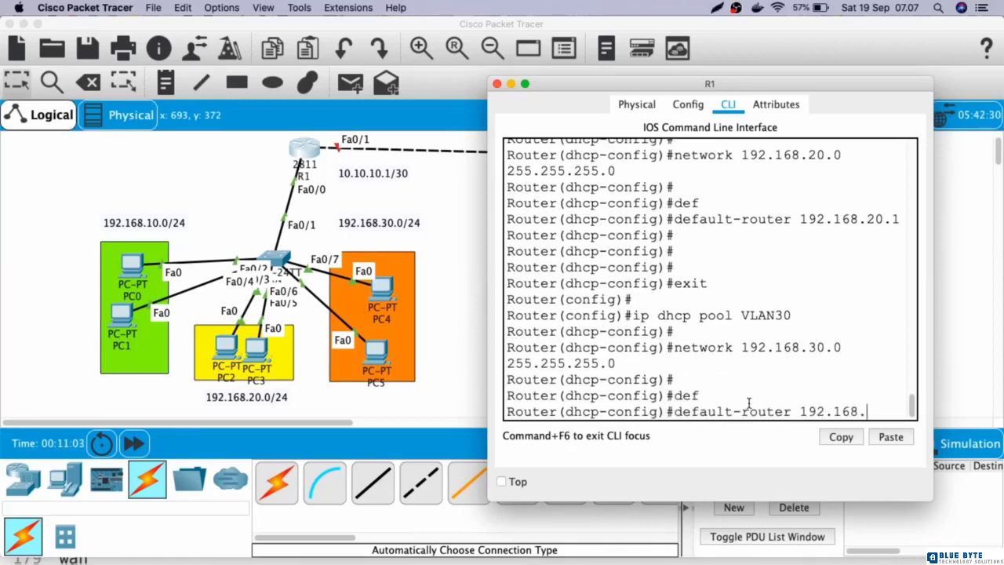
type("30.1")
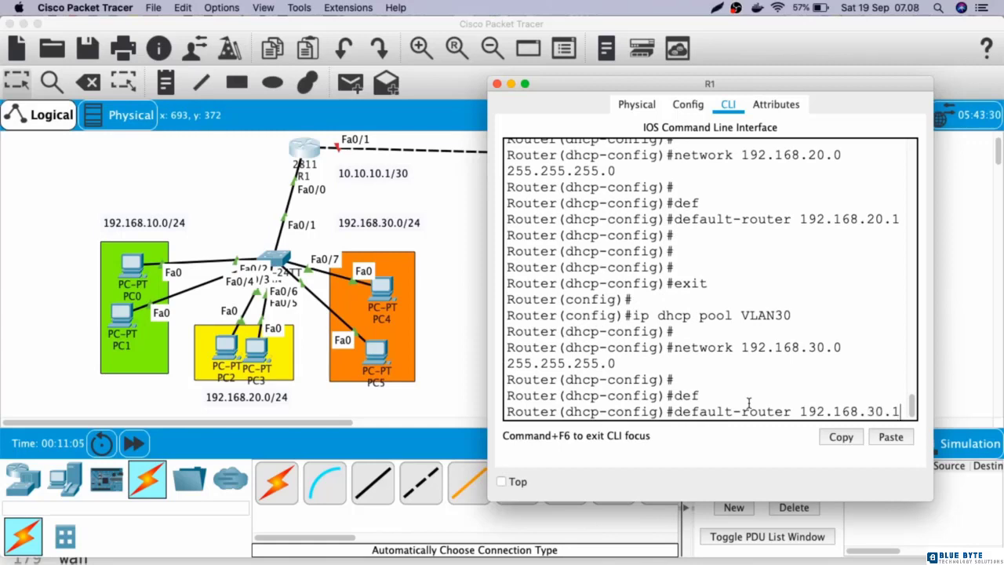
key("Return")
key("Return")
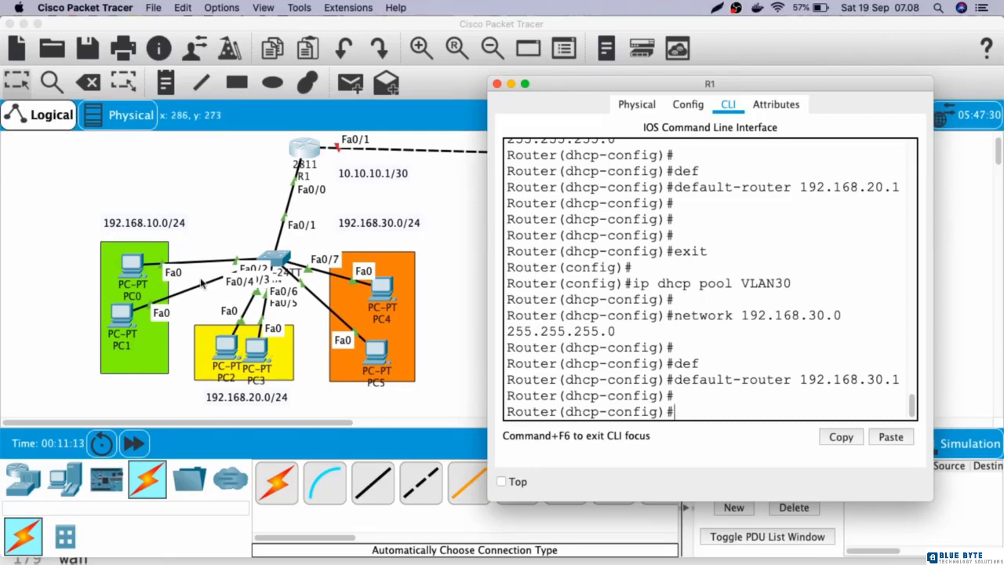
Close R1's window and switch PC0 and PC1 to DHCP addressing
left_click(128, 266)
left_click(318, 176)
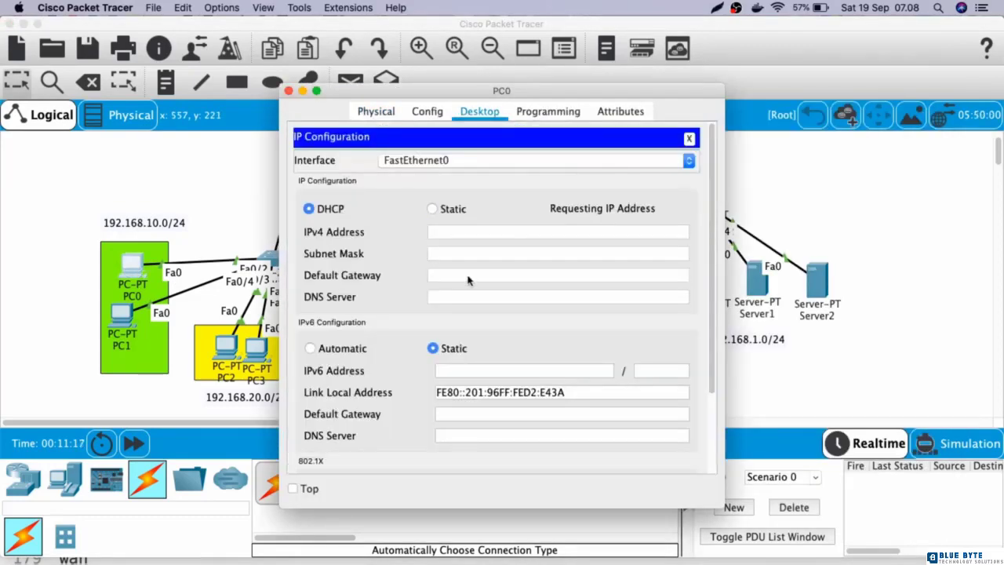
left_click(289, 91)
left_click(121, 315)
left_click(479, 111)
left_click(318, 177)
left_click(289, 91)
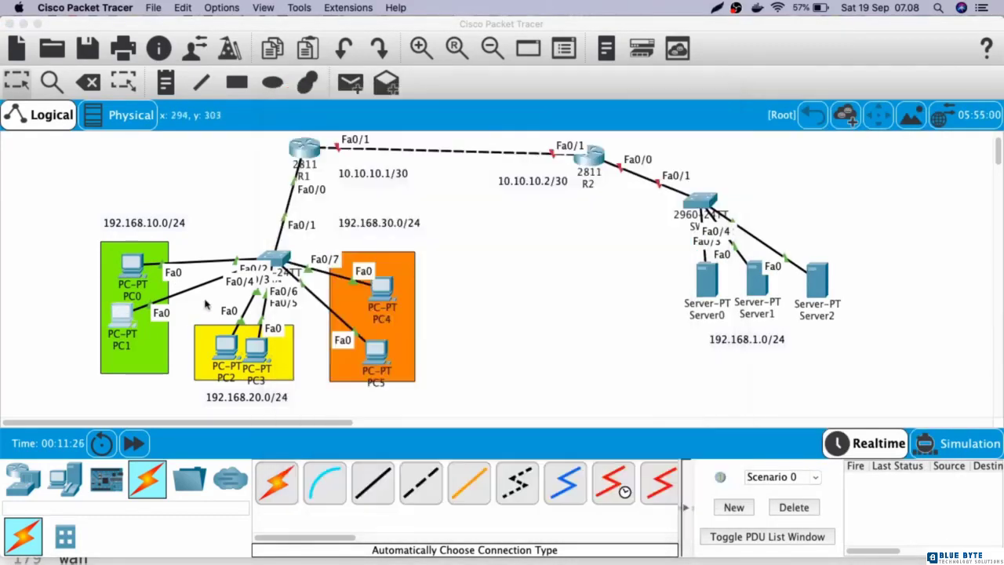
Set PC2 and PC3 to obtain their IP configuration via DHCP
left_click(226, 345)
left_click(336, 167)
left_click(307, 207)
left_click(288, 91)
left_click(256, 347)
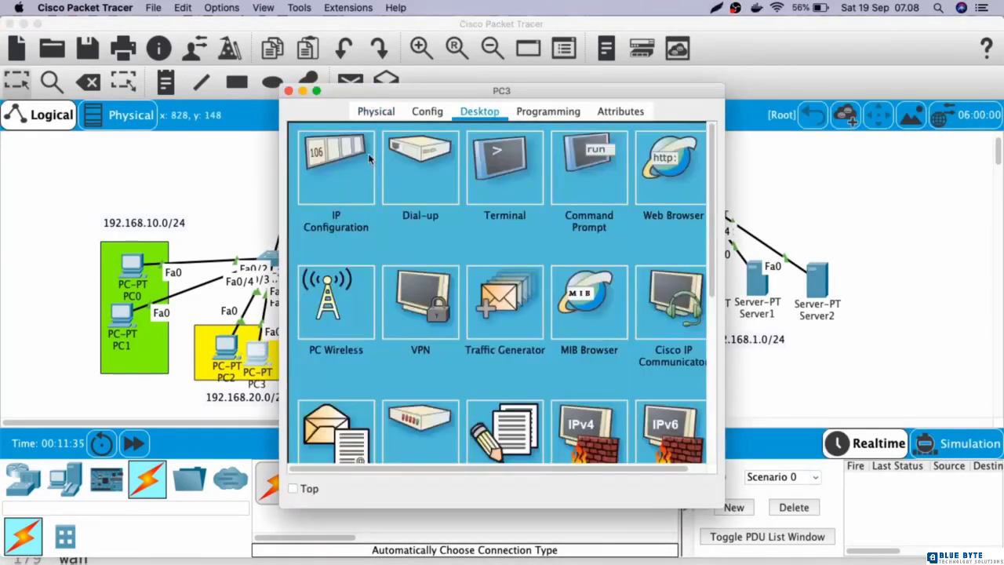
left_click(368, 160)
left_click(288, 91)
Confirm PC4 received 192.168.30.2 by DHCP and switch PC5 to DHCP
left_click(384, 312)
left_click(337, 164)
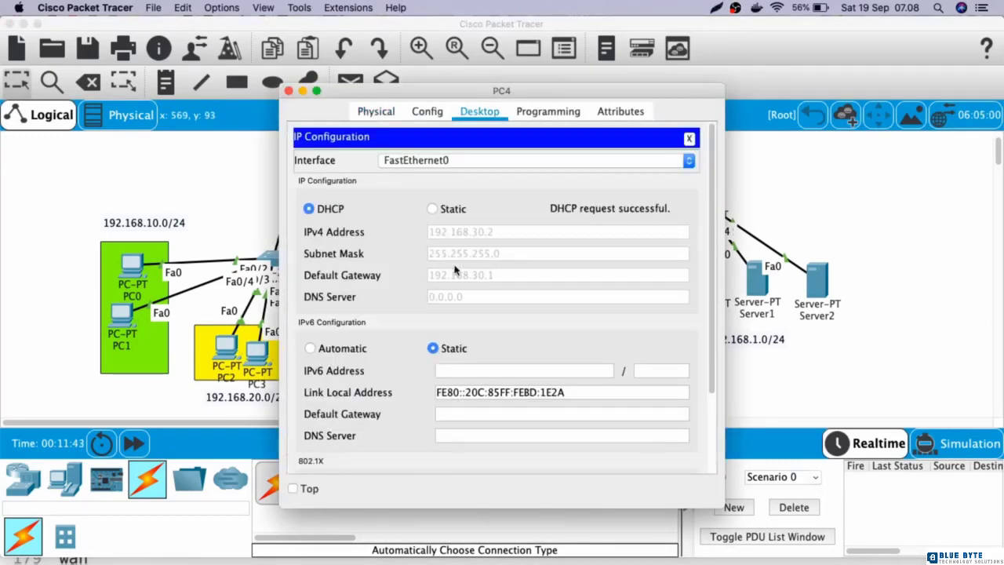
left_click(289, 91)
left_click(383, 338)
left_click(337, 165)
left_click(309, 208)
left_click(289, 91)
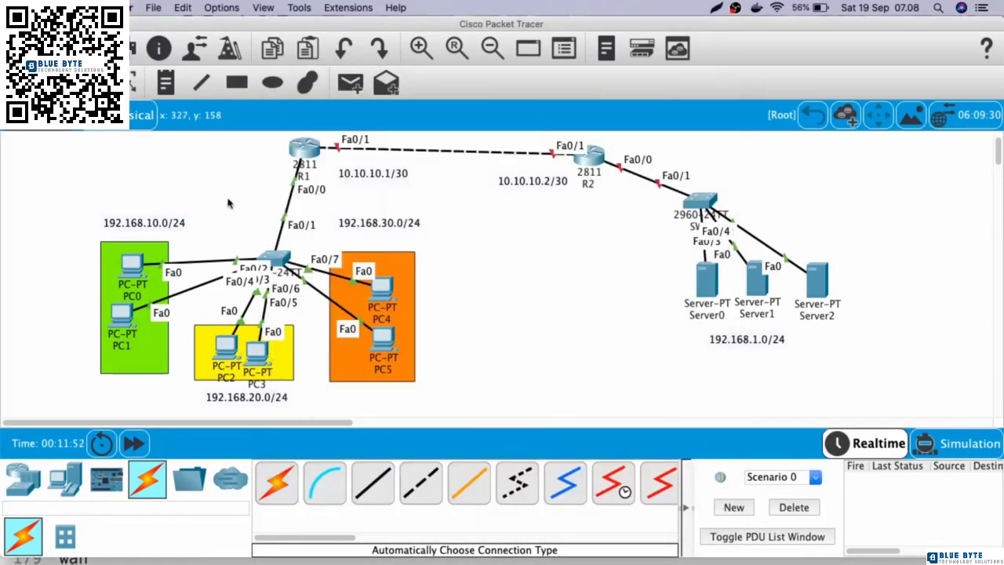
Shift R1 slightly left and select the 10.10.10.1/30 label beside it
left_click_drag(309, 164, 295, 171)
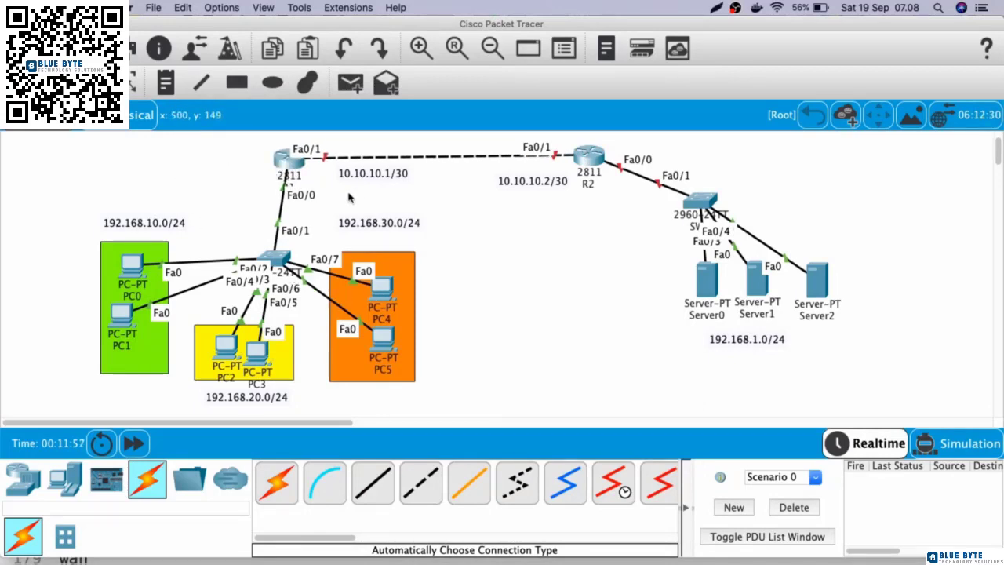
left_click_drag(350, 196, 318, 145)
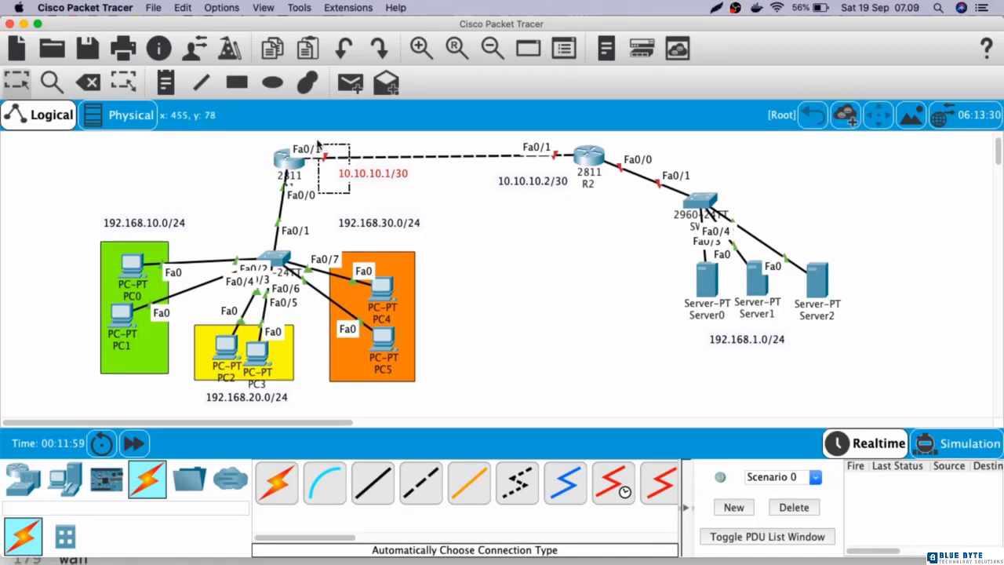
Enable R1's Fa0/1 with address 10.10.10.1 255.255.255.252, then return to the topology
double_click(284, 165)
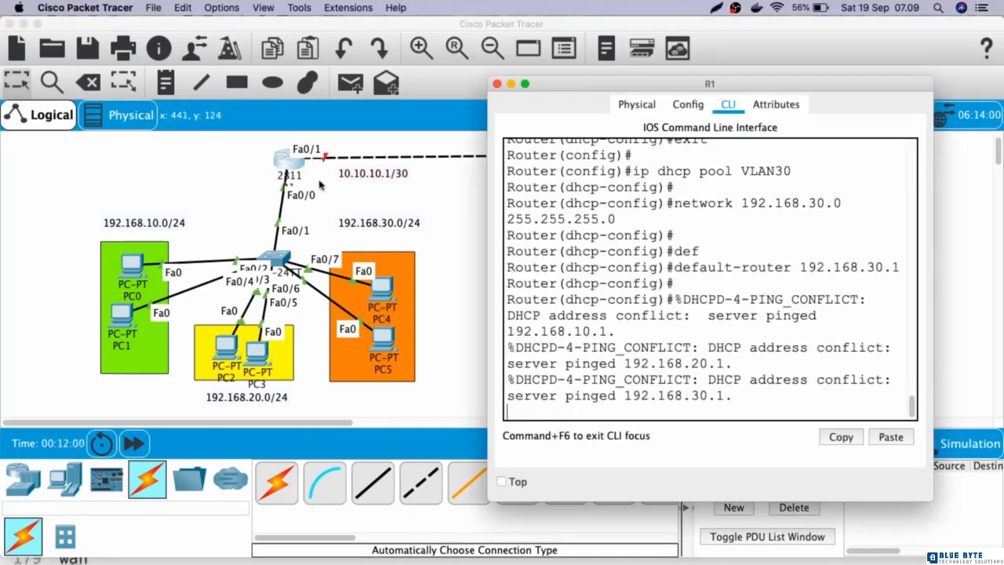
key("Return")
key("Return")
type("int fa0/1")
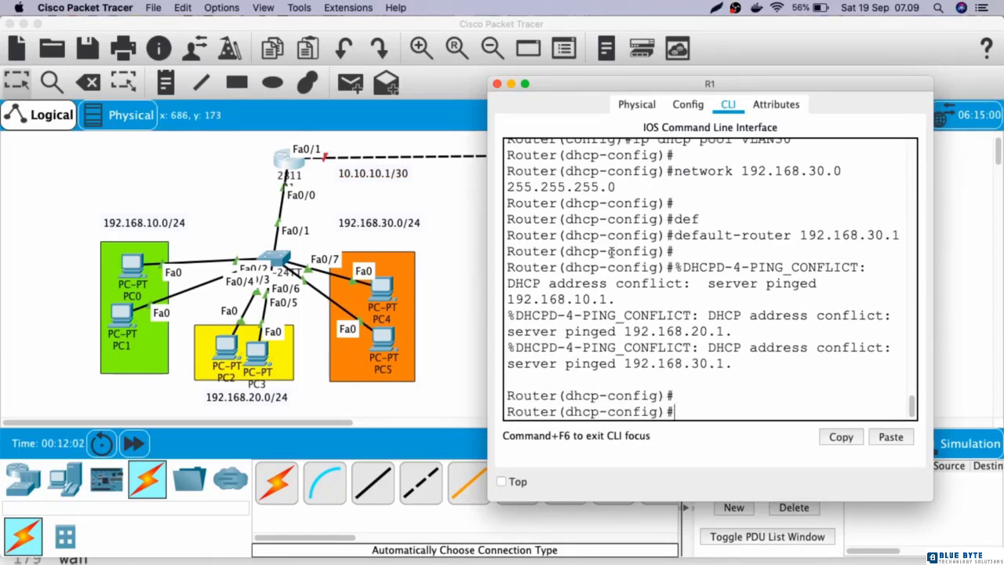
key("Return")
key("Return")
type("no s")
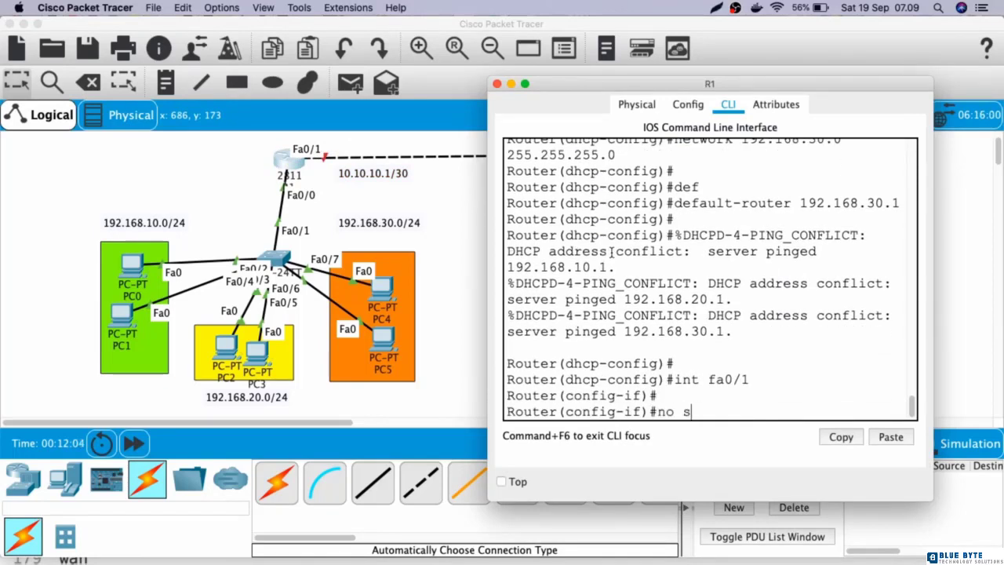
type("hutdown")
key("Return")
key("Return")
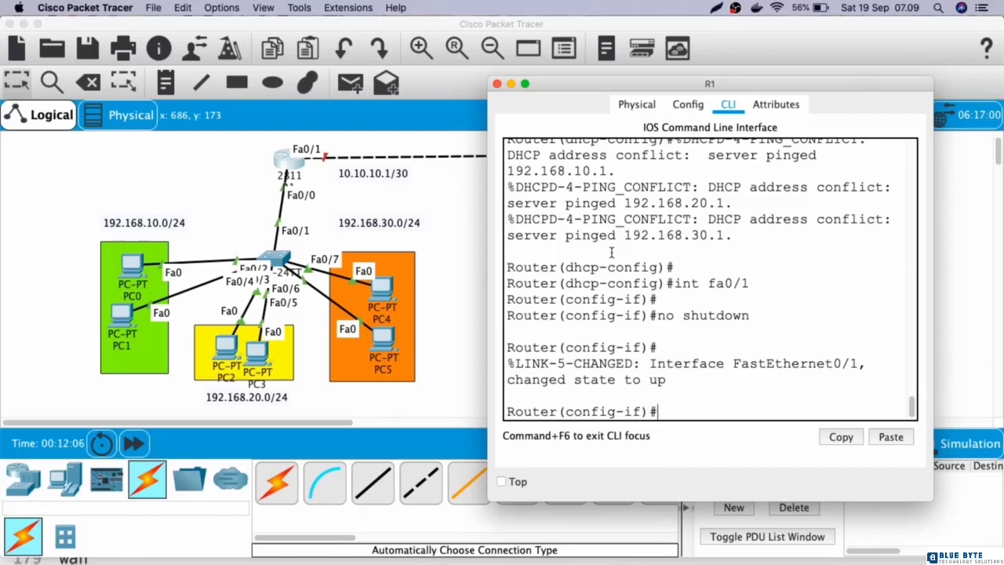
type("ip address 1")
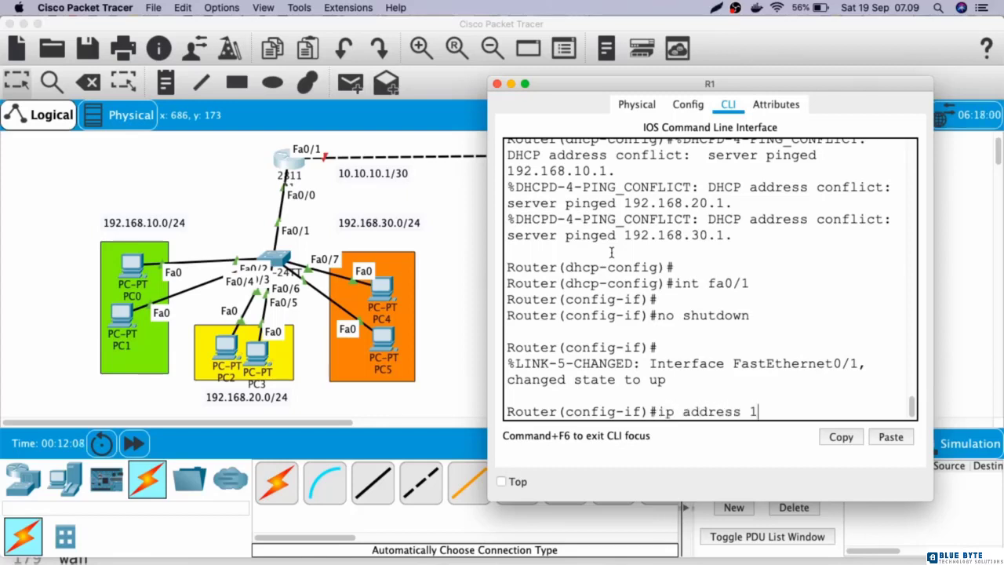
type("0.10.10.1 255.255.255.")
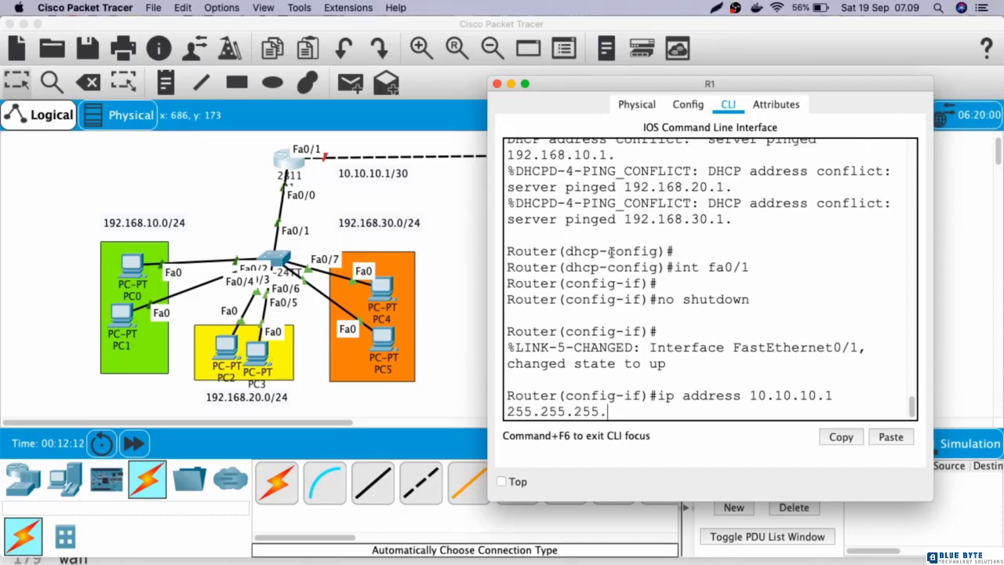
type("252")
key("Return")
key("Return")
key("Return")
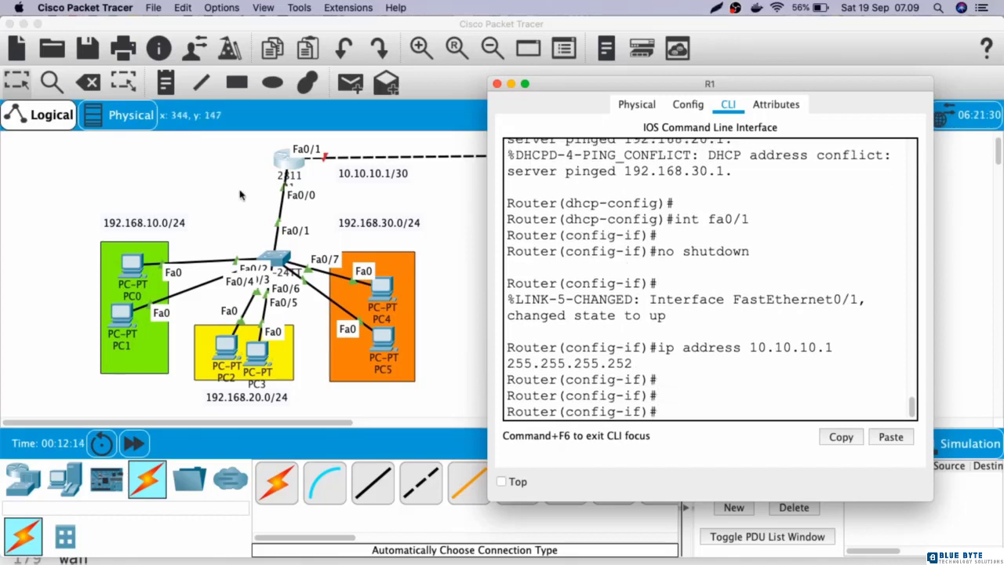
left_click(241, 195)
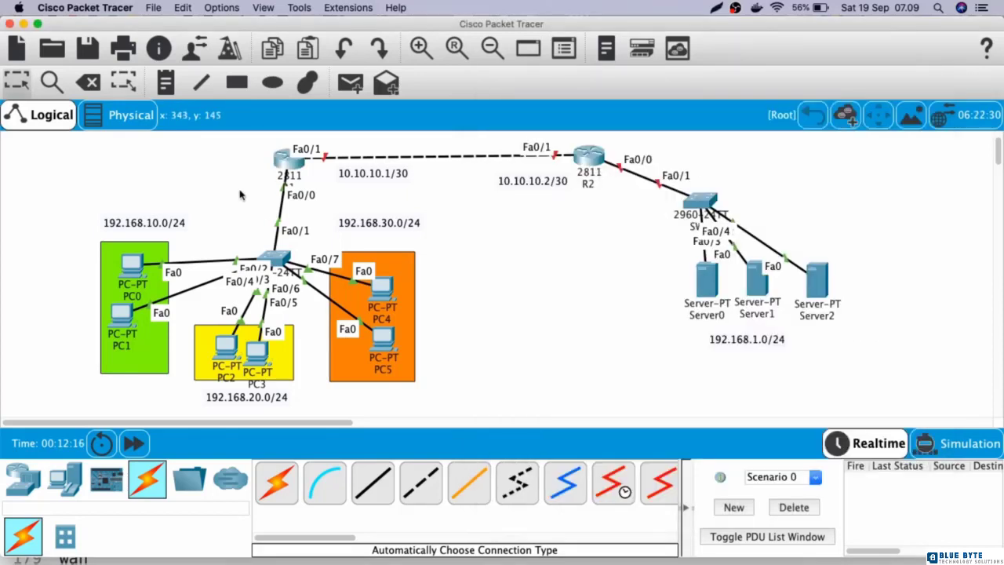